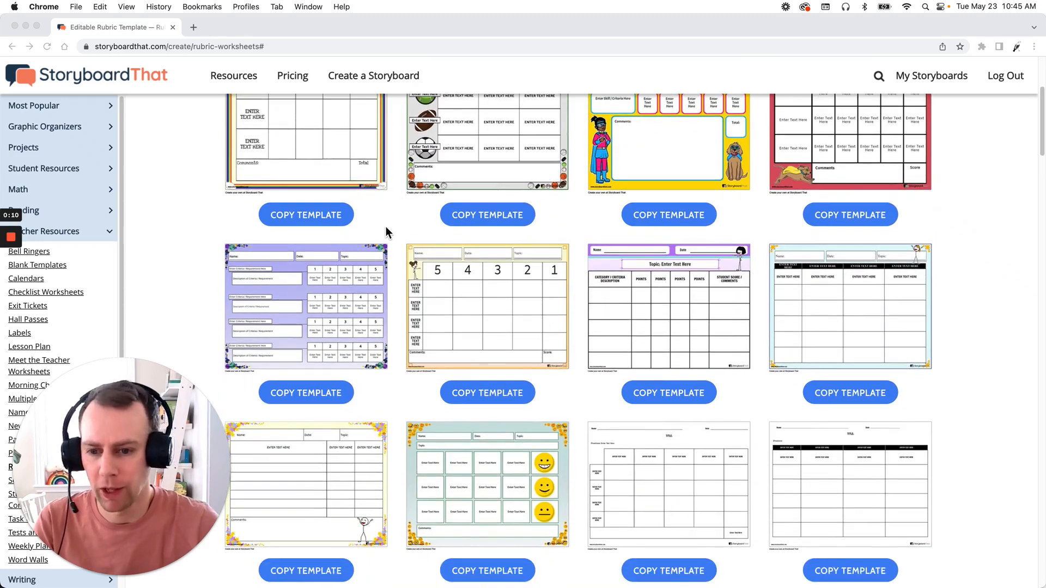
Step: Copy the rainbow and parrot rubric worksheet template and title the new storyboard "template 1"
scroll(462, 311, "up", 2)
scroll(462, 310, "up", 5)
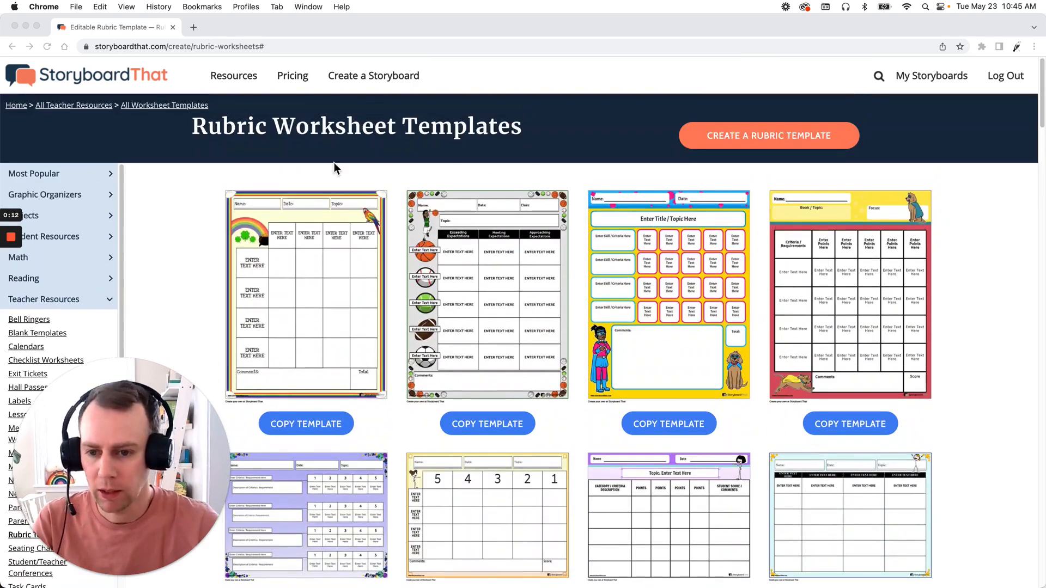
left_click(330, 424)
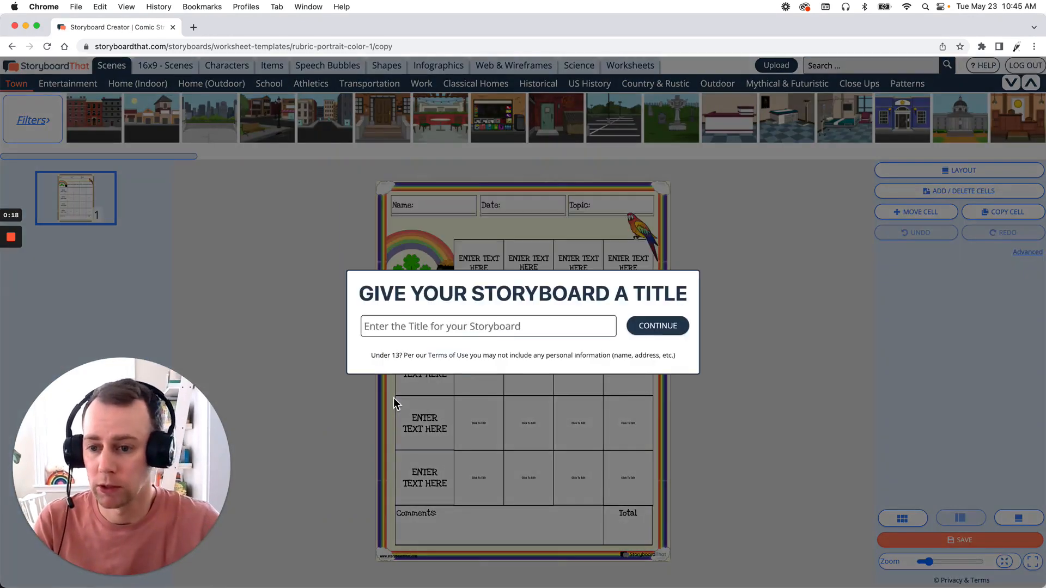
left_click(497, 328)
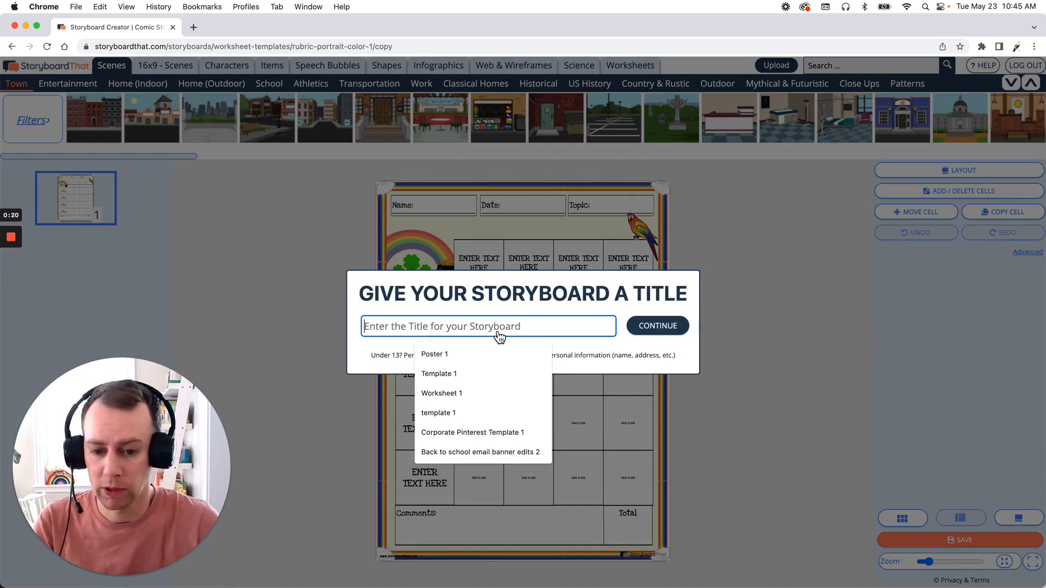
type("tem")
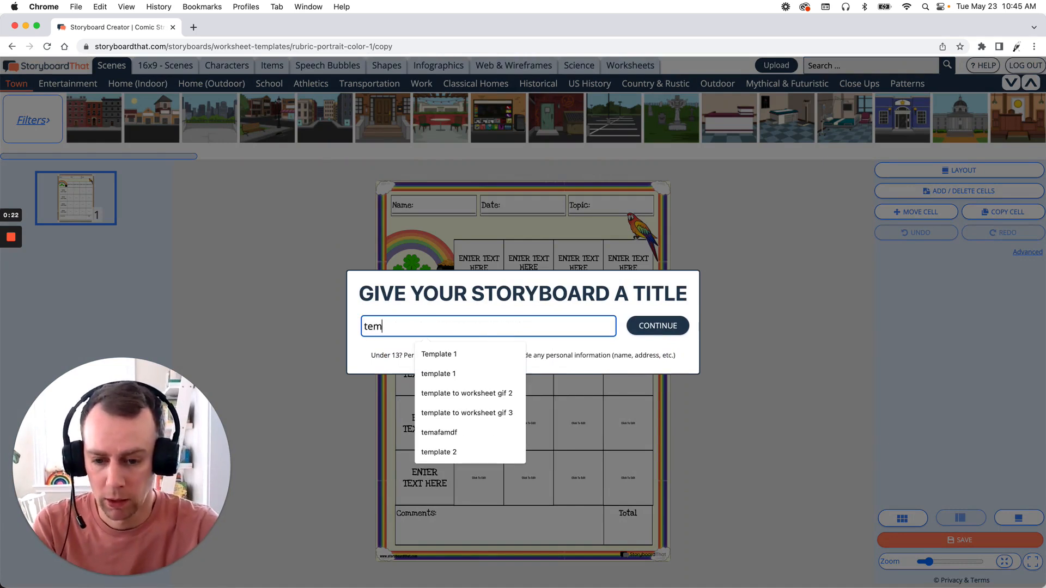
type("plate 1")
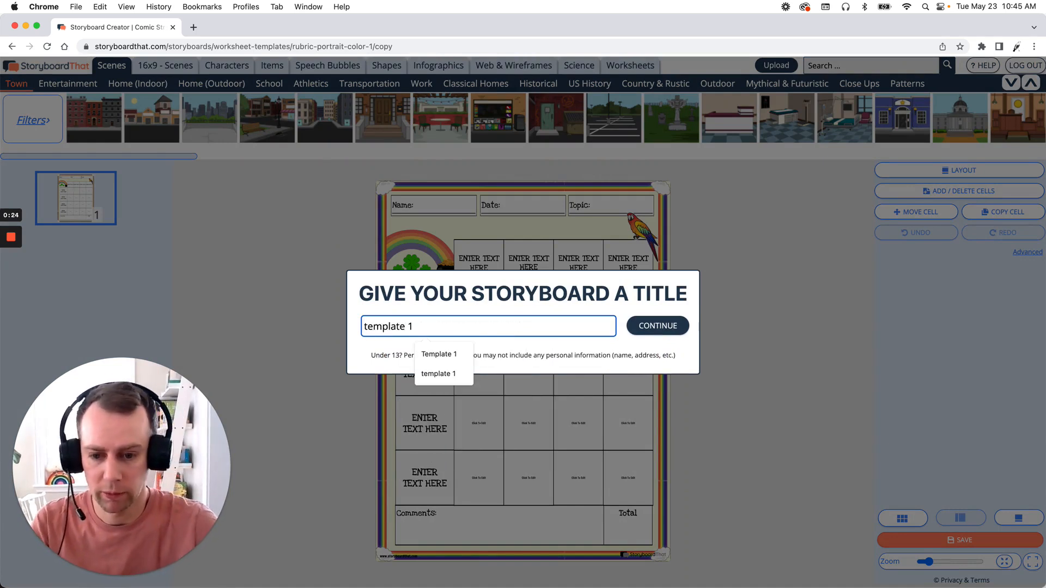
left_click(673, 335)
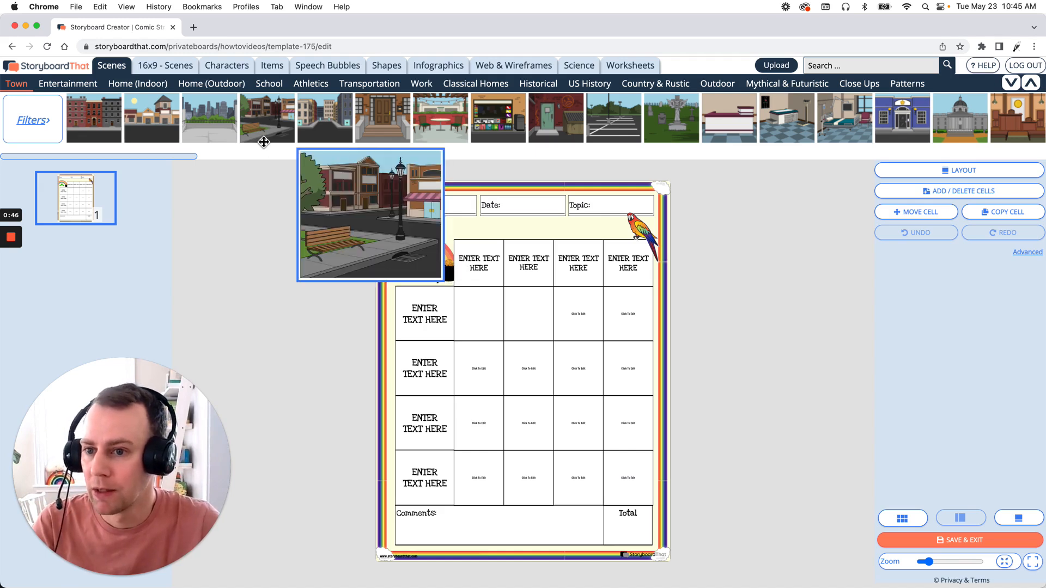
Step: Add the leprechaun from the Monsters & Myths characters, filtered by Fairytales, onto the rainbow beside the rubric's column headings
left_click(227, 67)
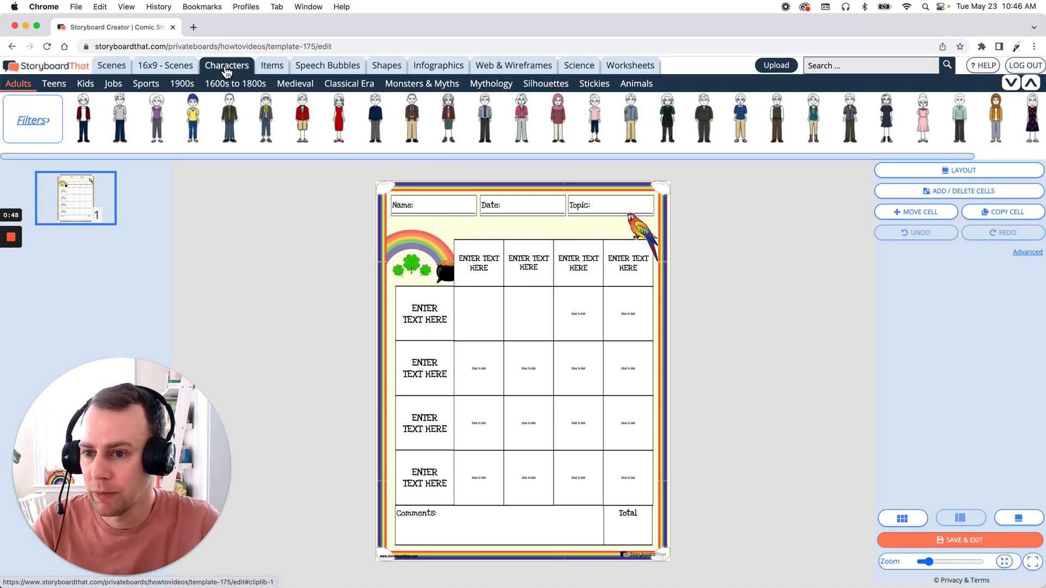
left_click(405, 86)
mouse_move(162, 143)
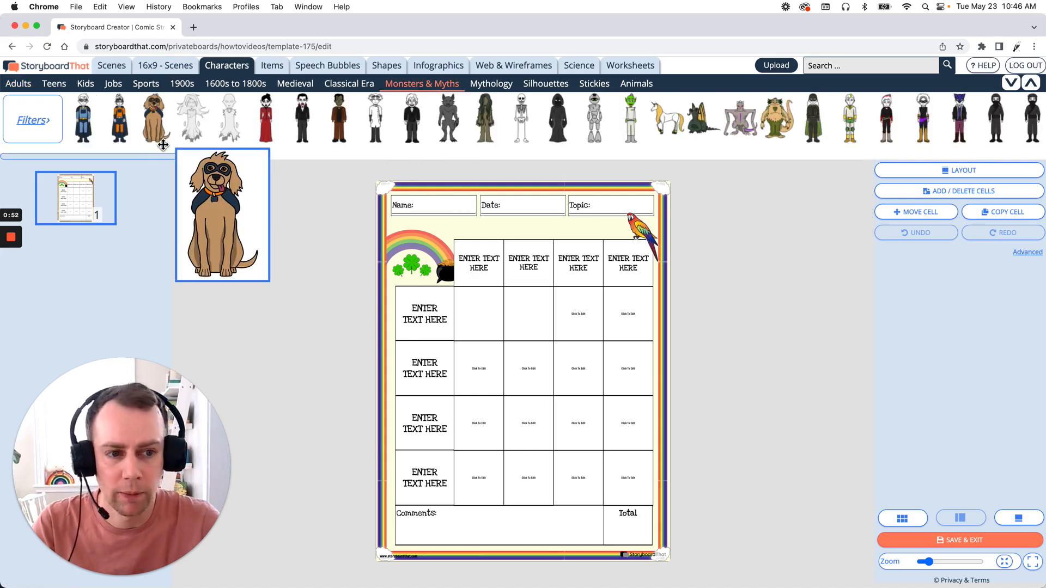
mouse_move(211, 156)
left_mouse_down()
mouse_move(292, 154)
mouse_move(195, 152)
left_mouse_up()
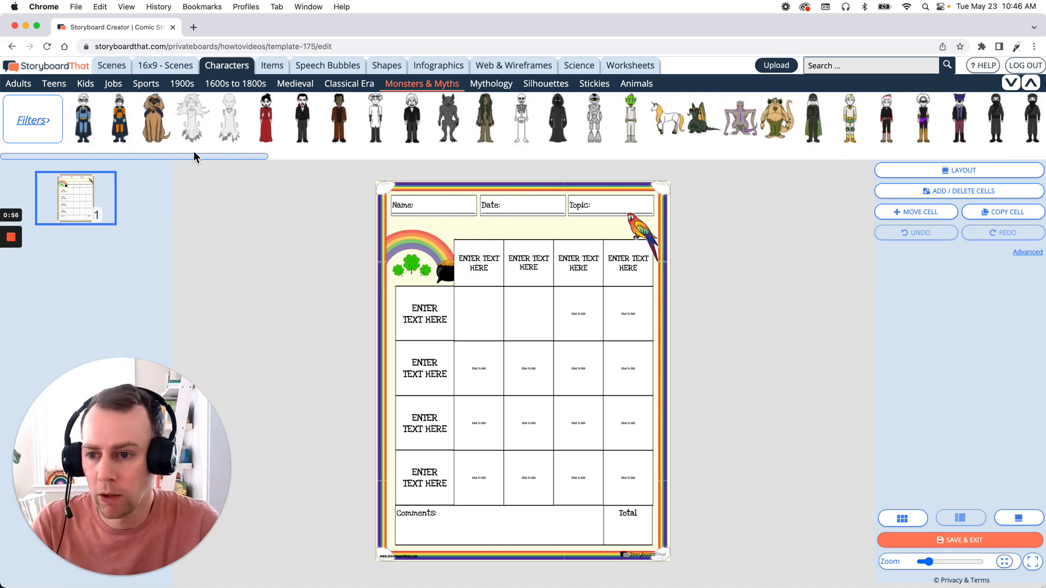
left_click(37, 125)
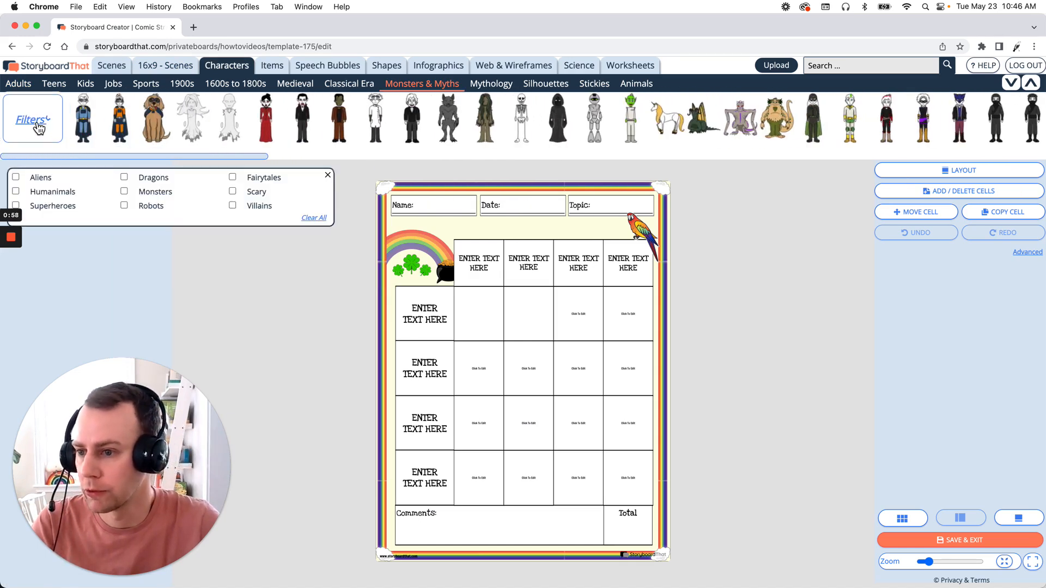
left_click(234, 177)
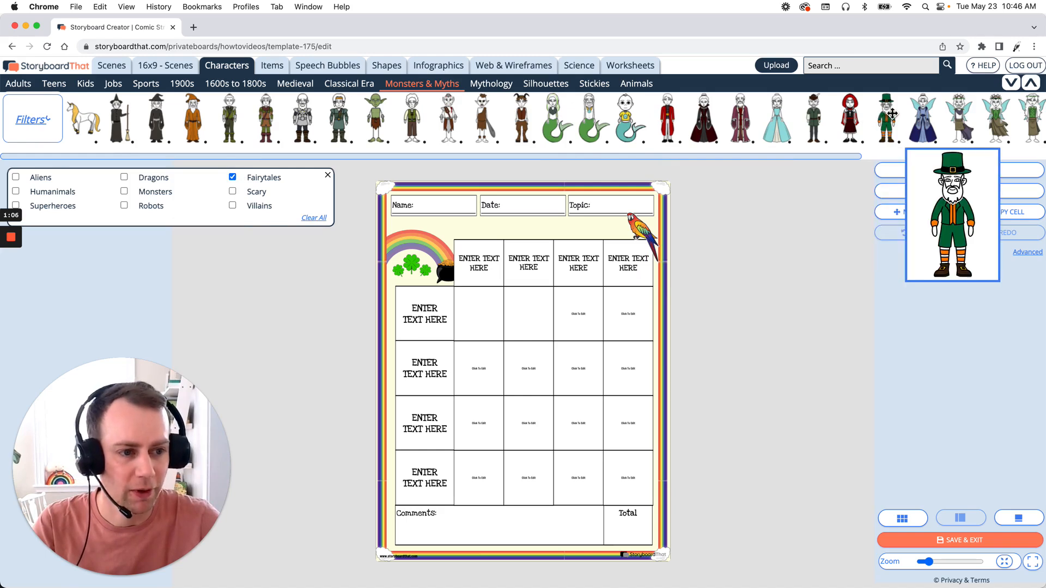
left_click_drag(892, 113, 427, 261)
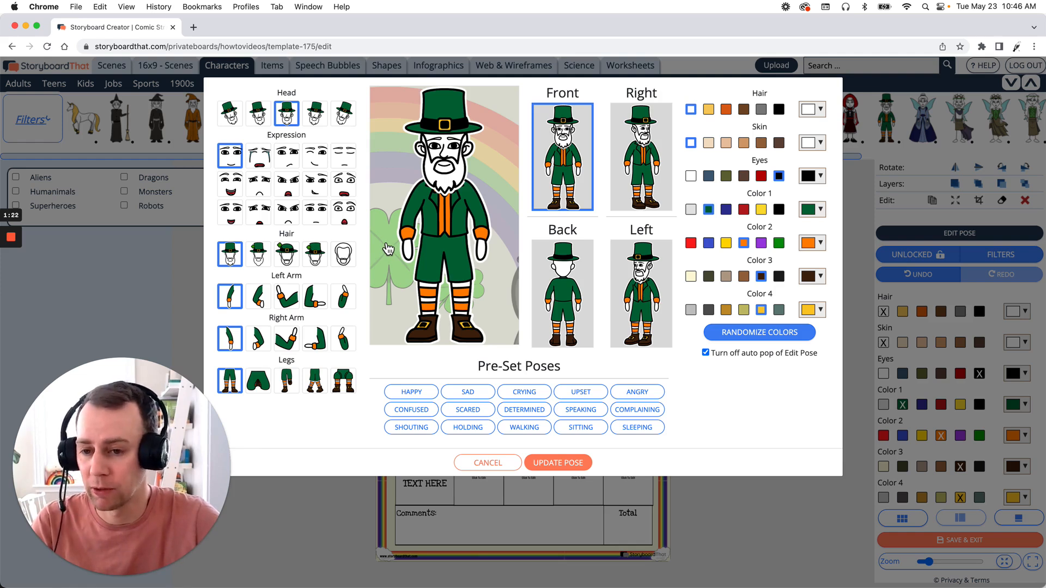
Step: Pose the leprechaun with a tilted head, skeptical expression, hand on hip, other hand at the chin, and the shamrock hat
left_click(288, 159)
left_click(267, 112)
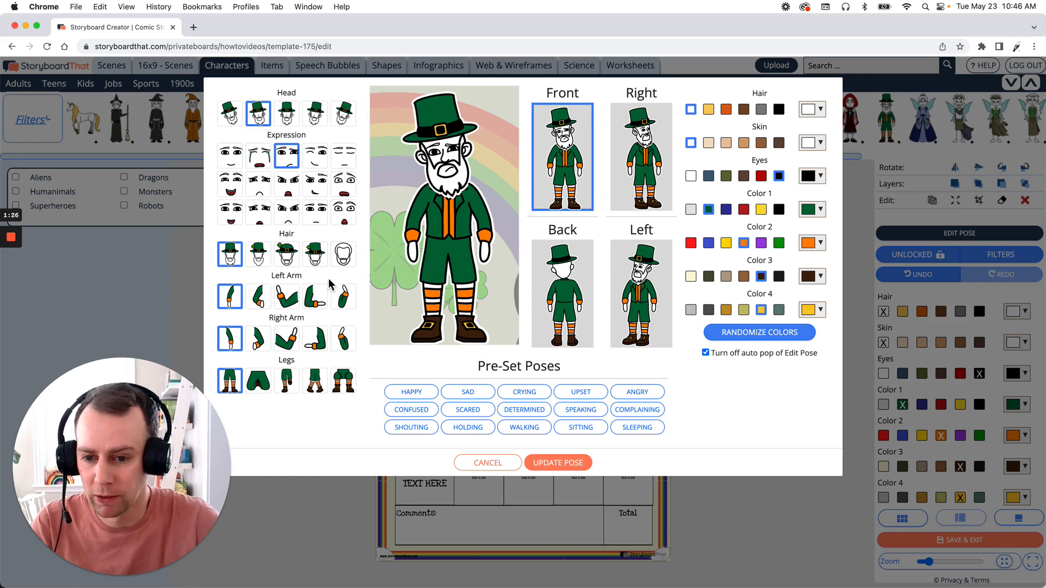
left_click(258, 298)
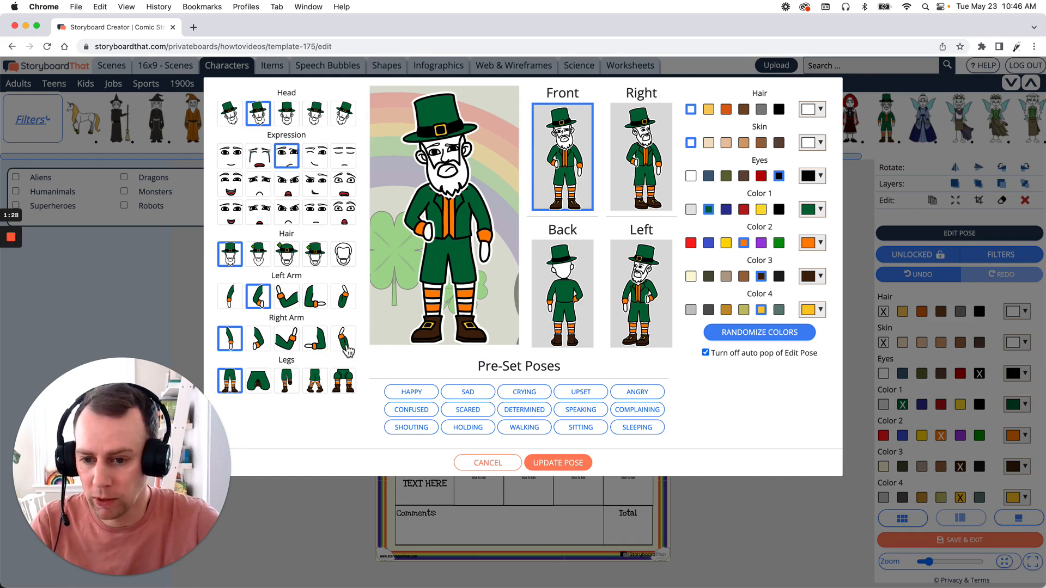
left_click(343, 344)
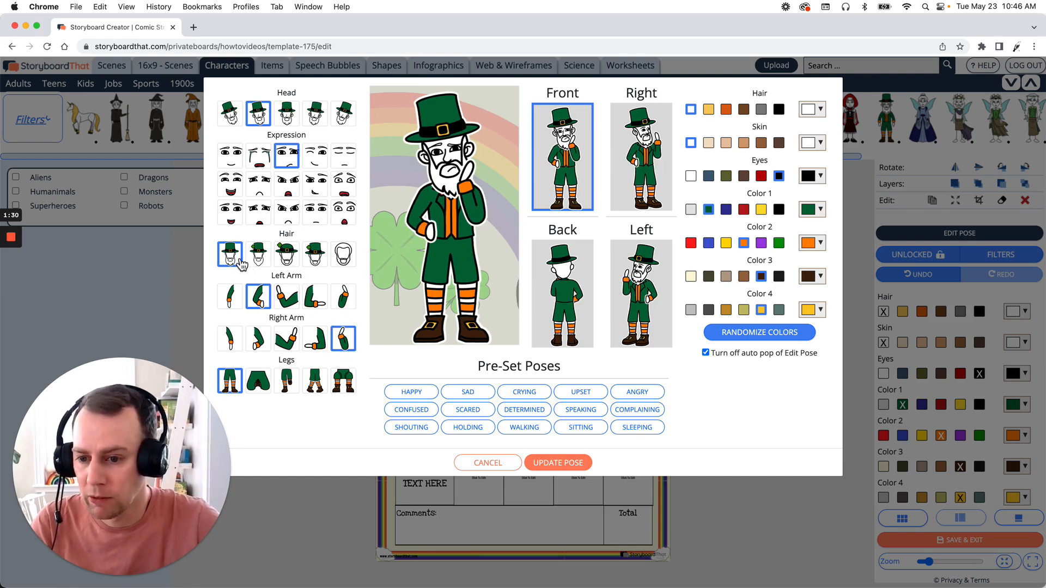
left_click(285, 260)
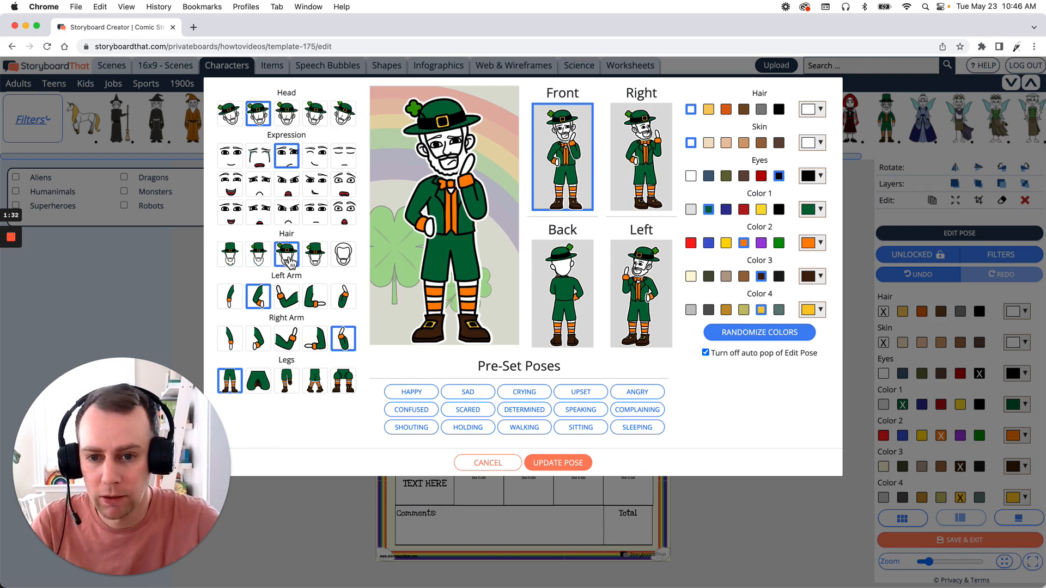
Step: Color the leprechaun's hair orange and skin light beige, and apply the edited pose
left_click(726, 111)
left_click(710, 142)
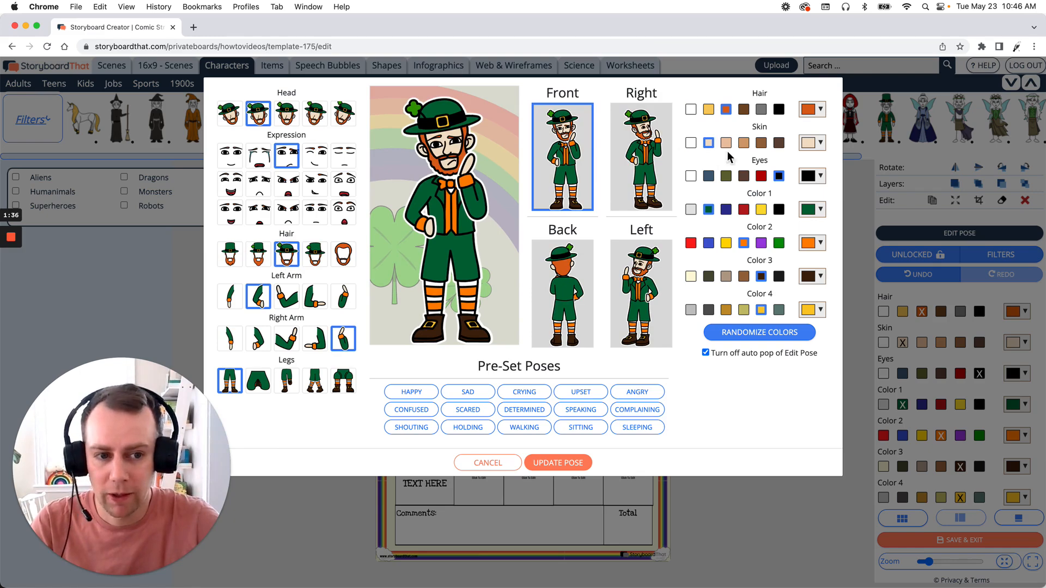
left_click(558, 464)
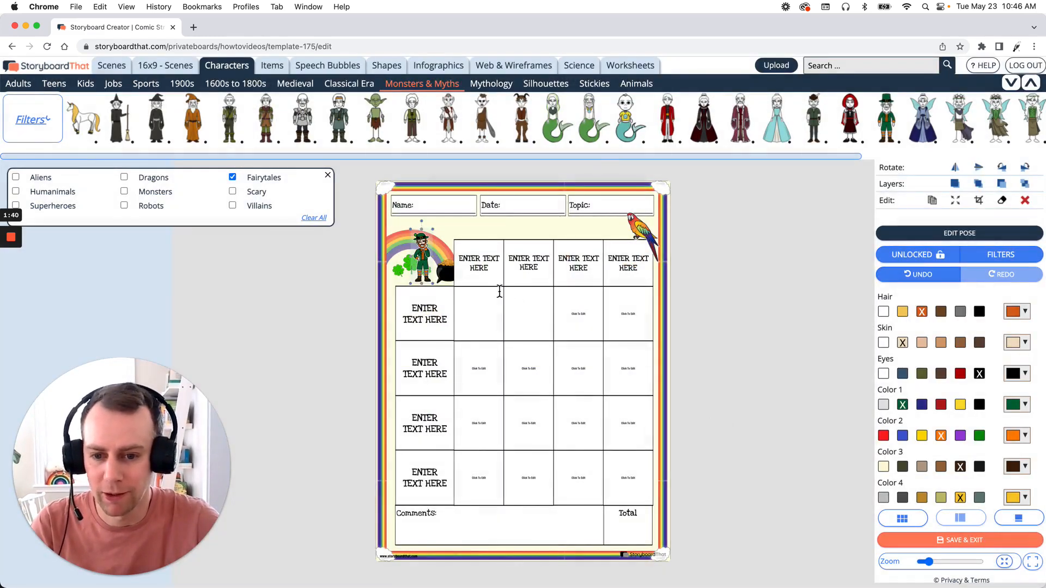
Step: Place the leprechaun at the rainbow's end, layered behind the pot of gold but in front of the rainbow
mouse_move(427, 260)
left_mouse_down()
mouse_move(413, 320)
mouse_move(536, 280)
mouse_move(419, 250)
mouse_move(433, 308)
mouse_move(464, 323)
mouse_move(428, 285)
mouse_move(422, 260)
mouse_move(437, 222)
mouse_move(442, 251)
left_mouse_up()
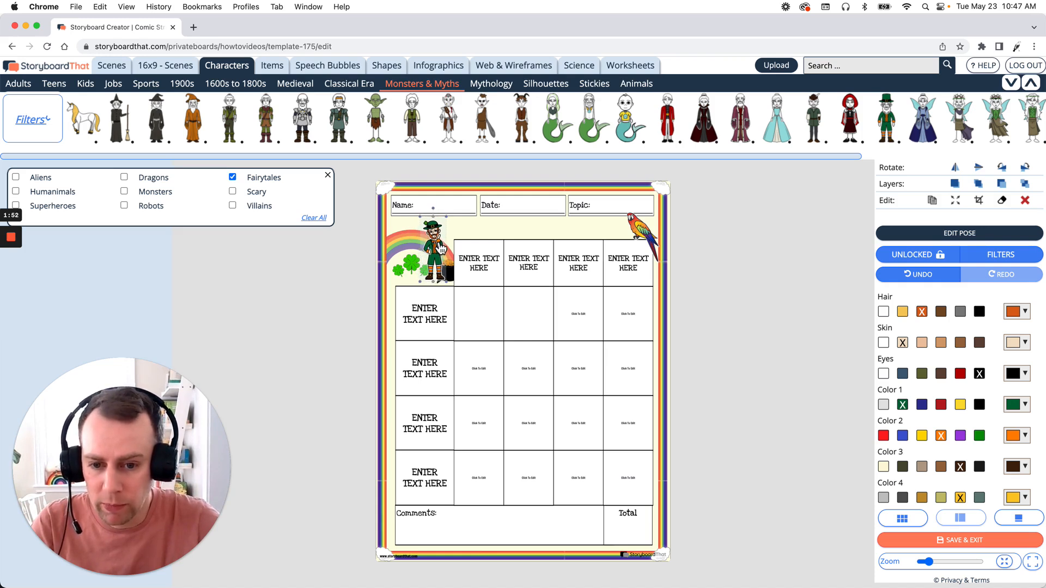
left_click_drag(439, 259, 440, 259)
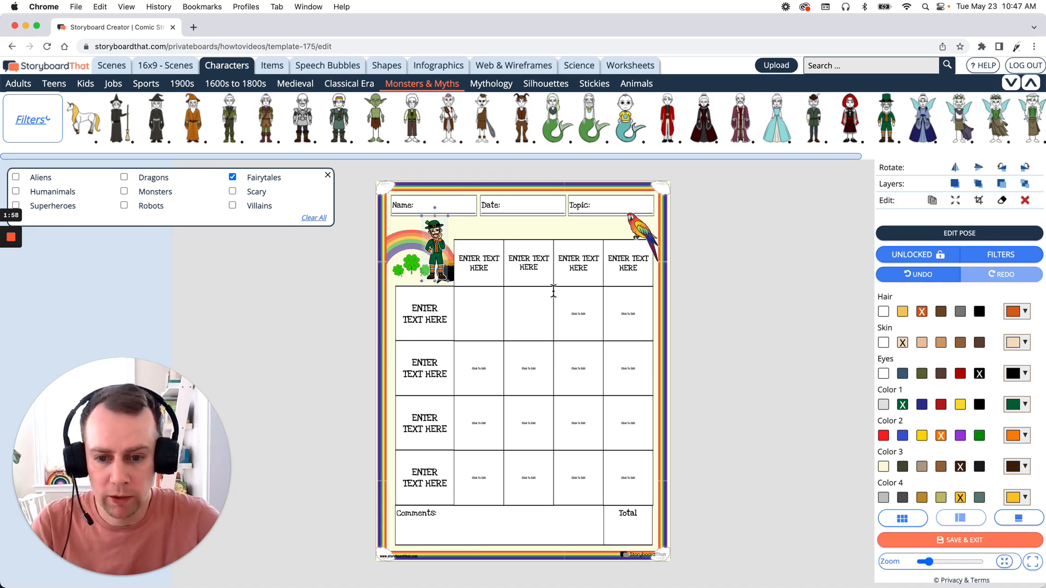
left_click(1029, 186)
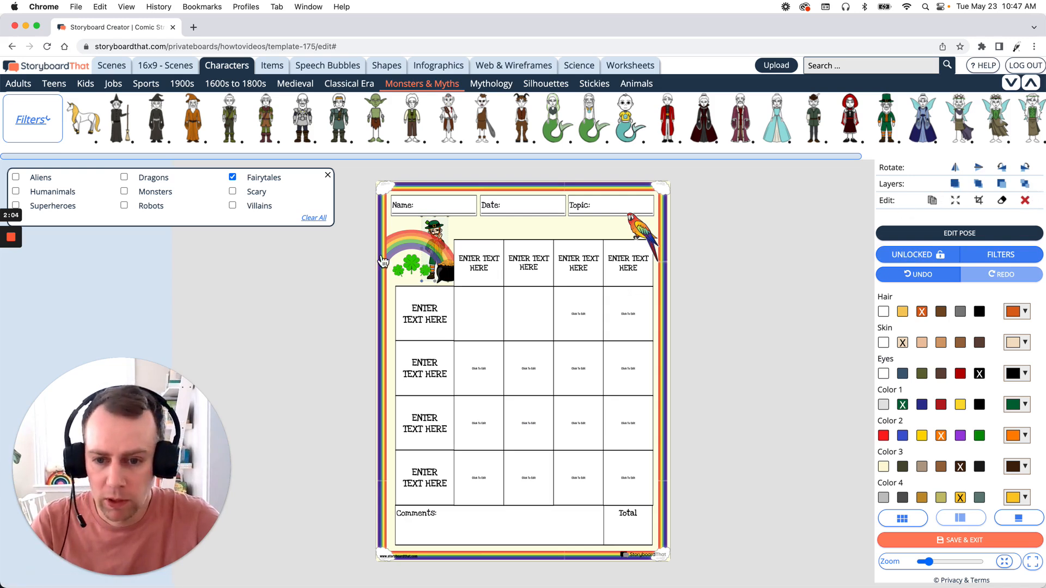
left_click(408, 251)
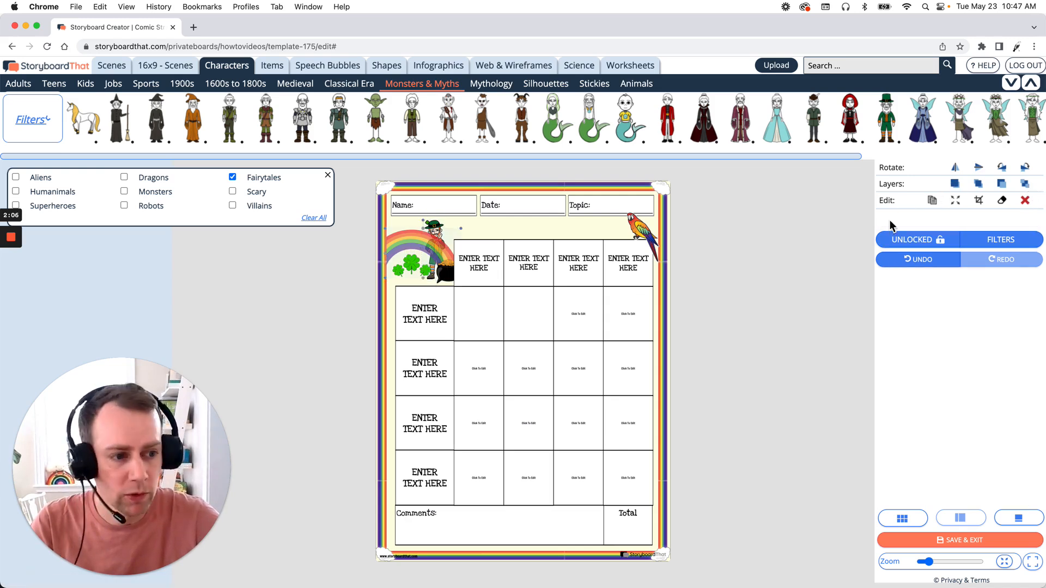
left_click(1026, 185)
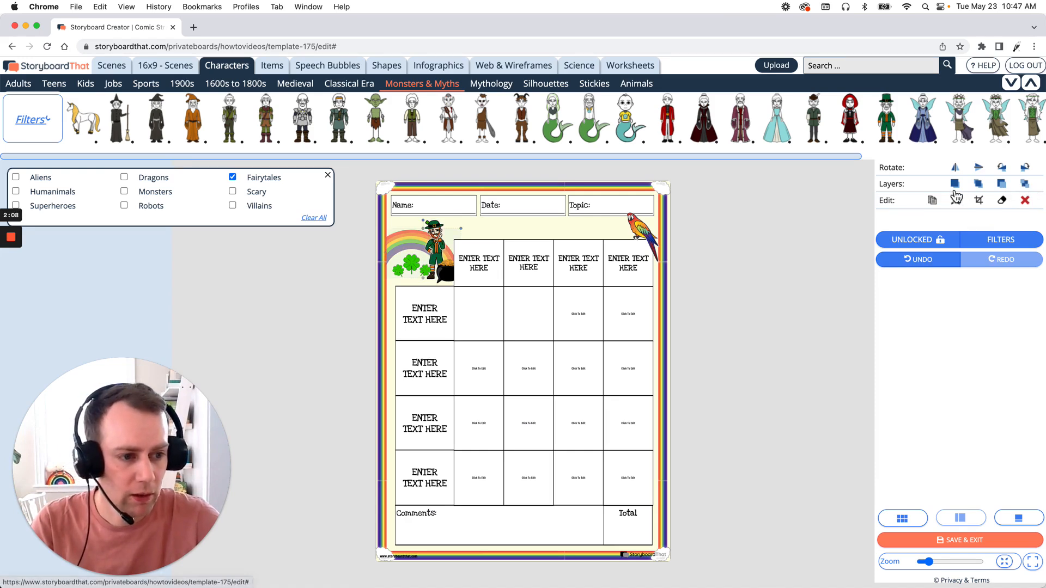
Step: Nudge the shamrocks slightly toward the pot of gold and deselect them
left_click(598, 237)
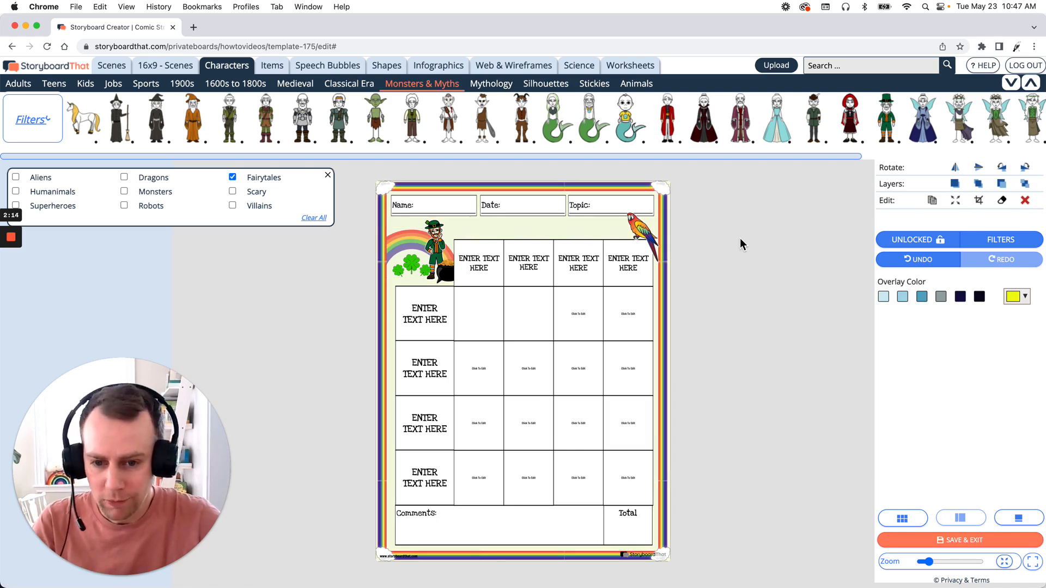
left_click(431, 279)
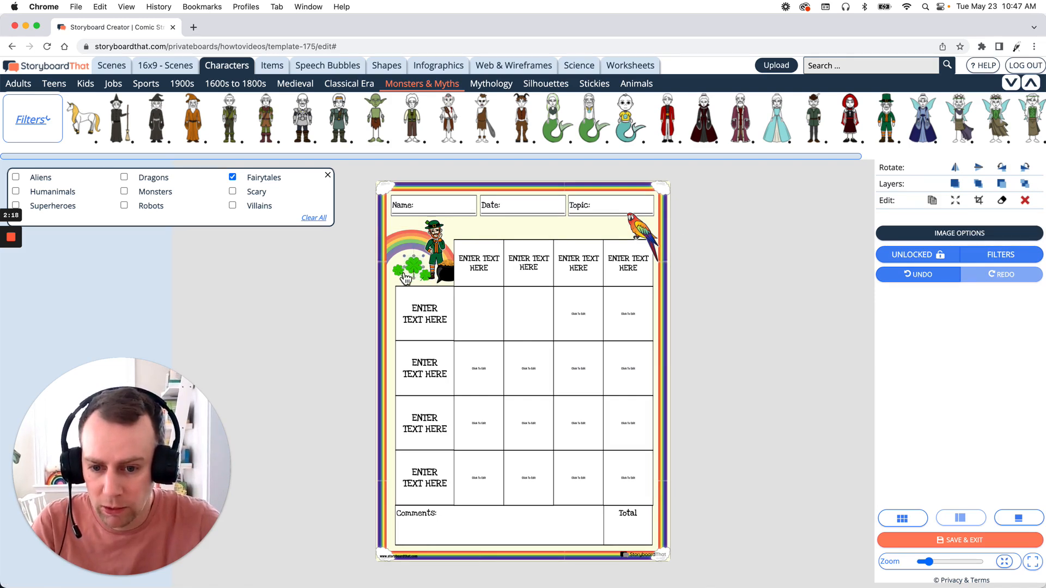
left_click(752, 303)
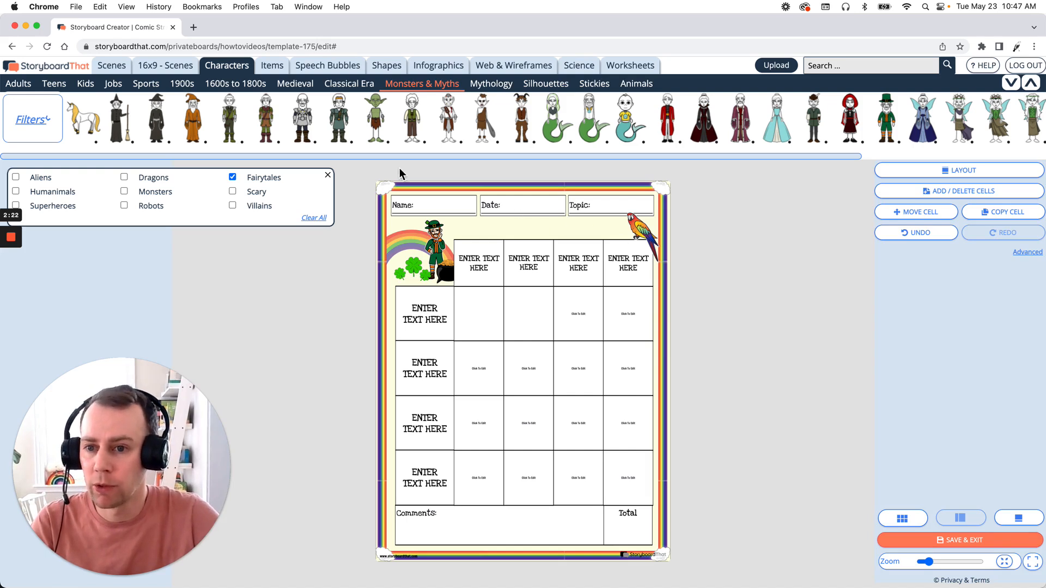
Step: Find the top hat among the Clothes items
left_click(267, 67)
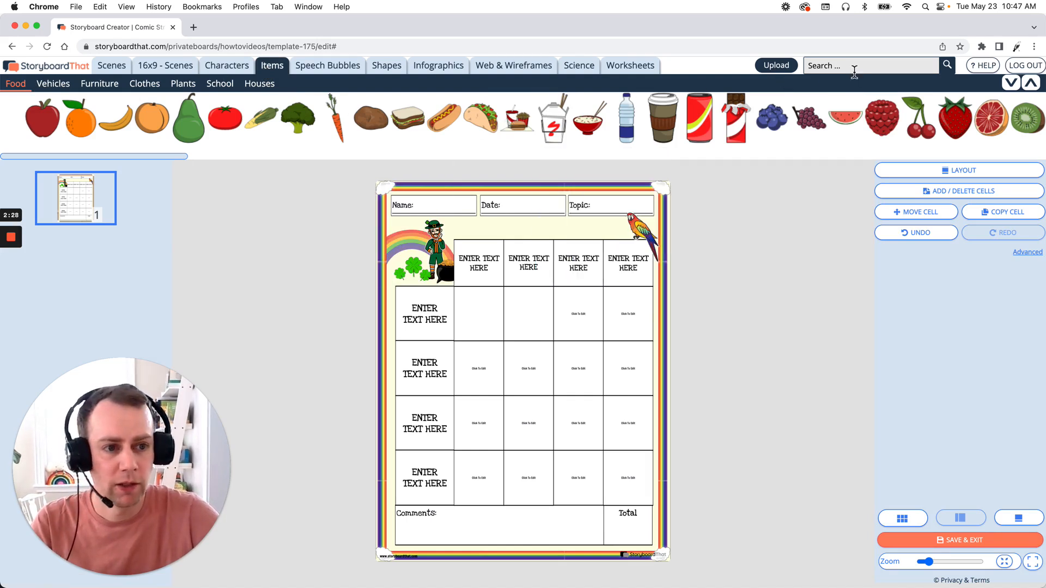
left_click(874, 66)
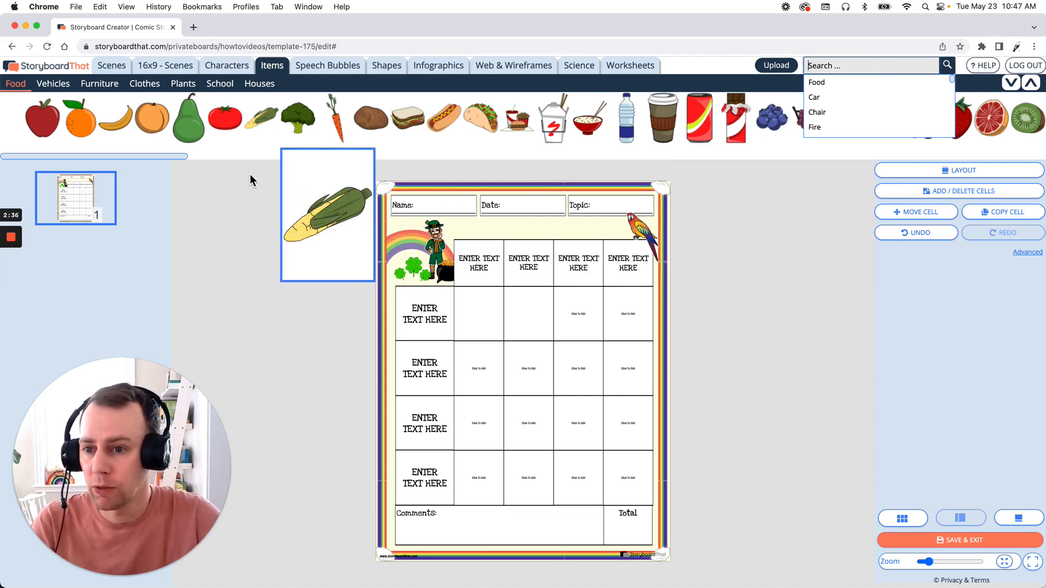
left_click(231, 176)
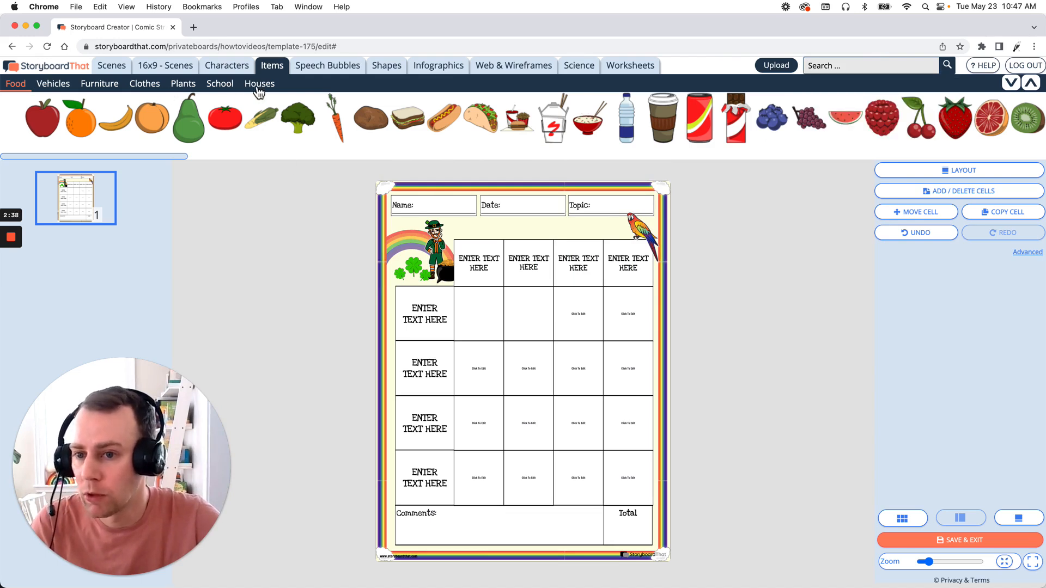
left_click(142, 84)
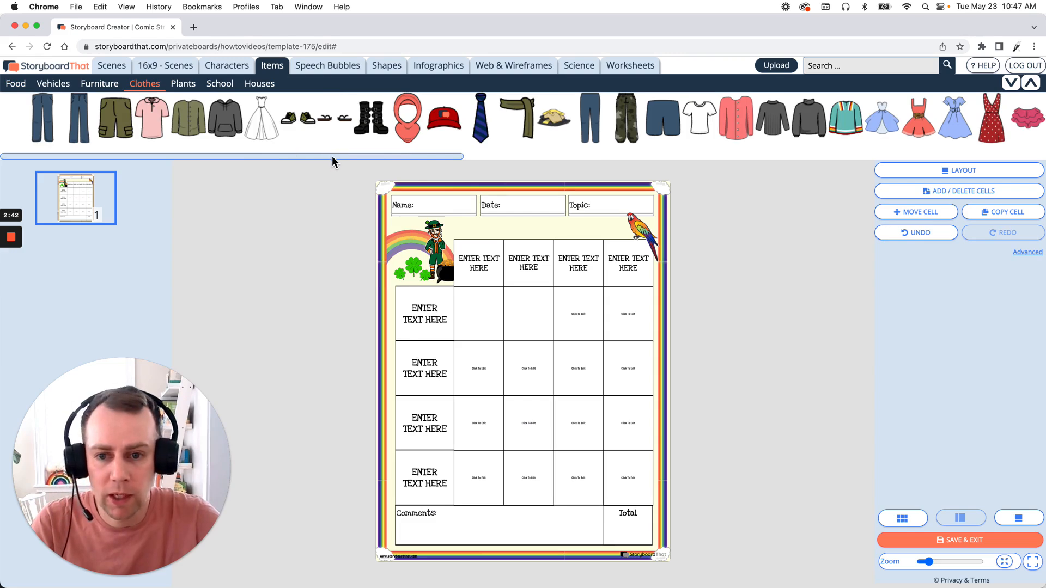
left_click_drag(332, 156, 867, 148)
mouse_move(744, 121)
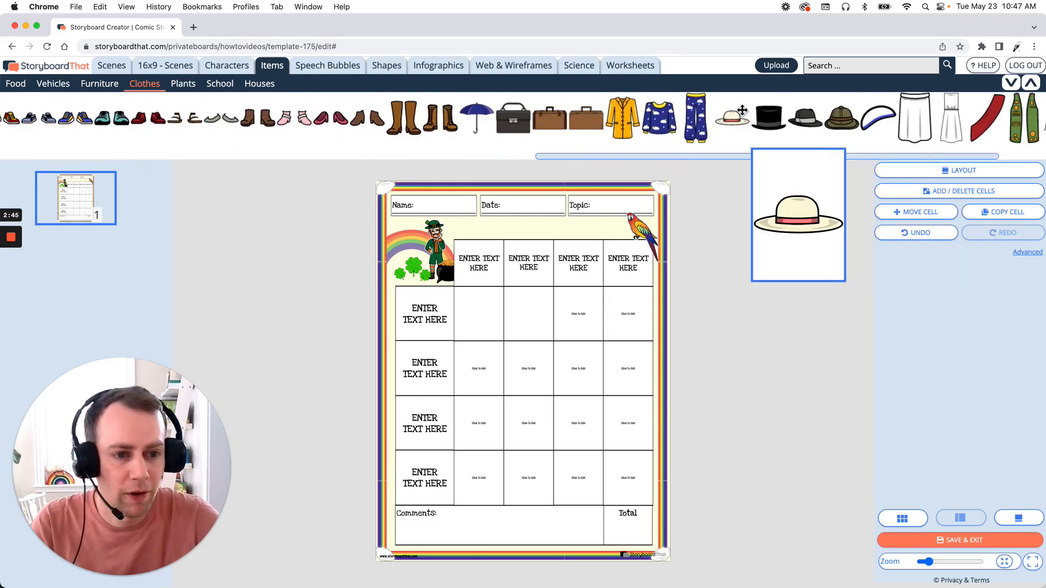
Step: Replace the parrot with a small, tilted black top hat above the rubric's last column heading
left_click(646, 234)
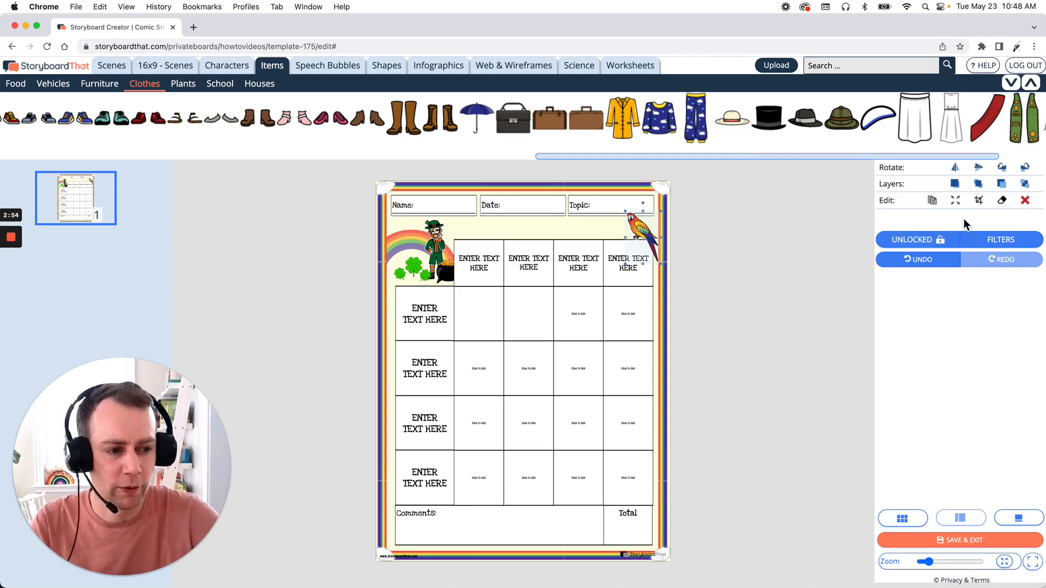
left_click(1025, 200)
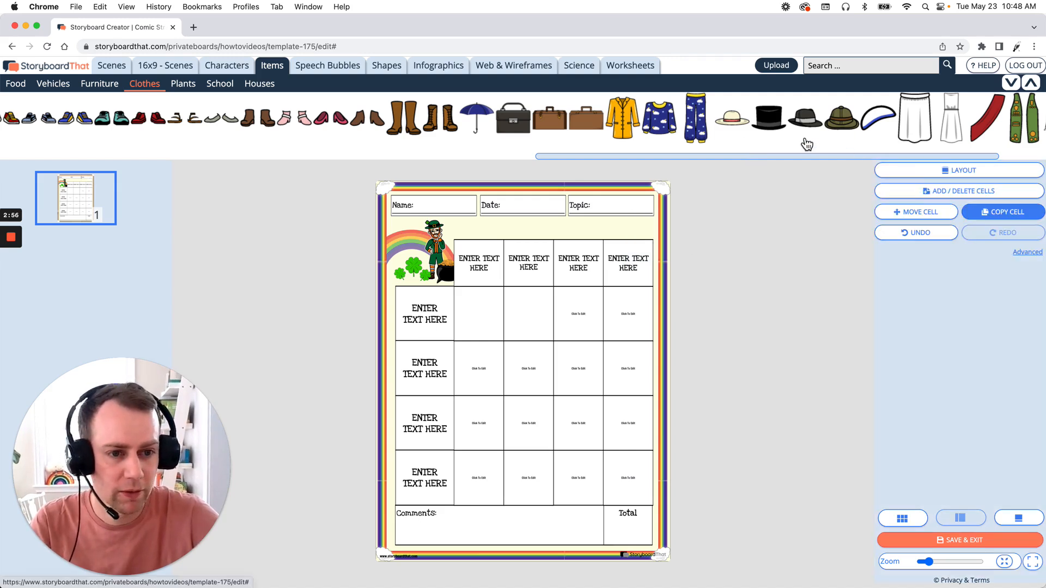
mouse_move(768, 120)
left_click_drag(773, 118, 647, 219)
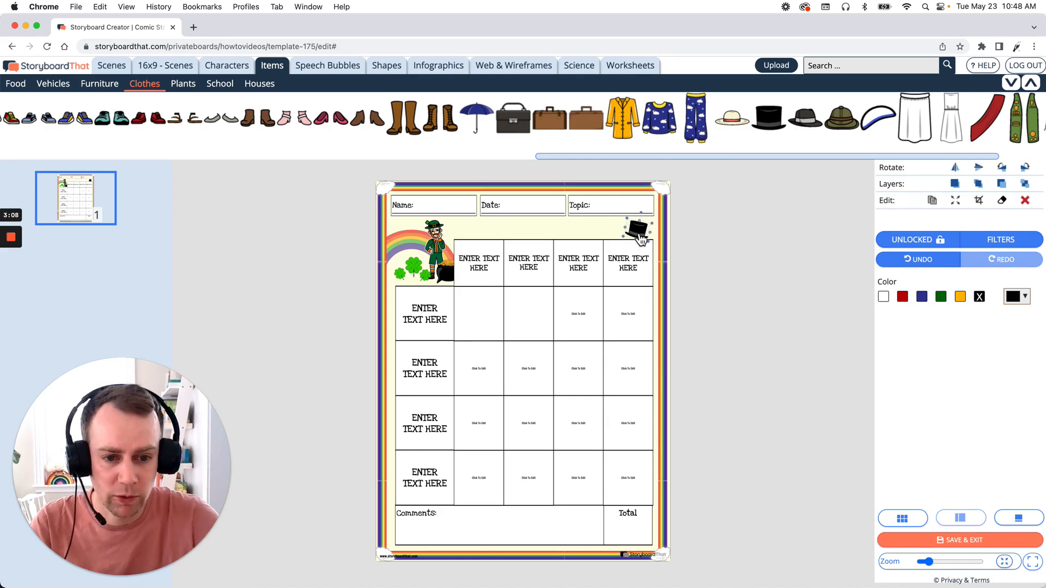
left_click_drag(643, 237, 652, 241)
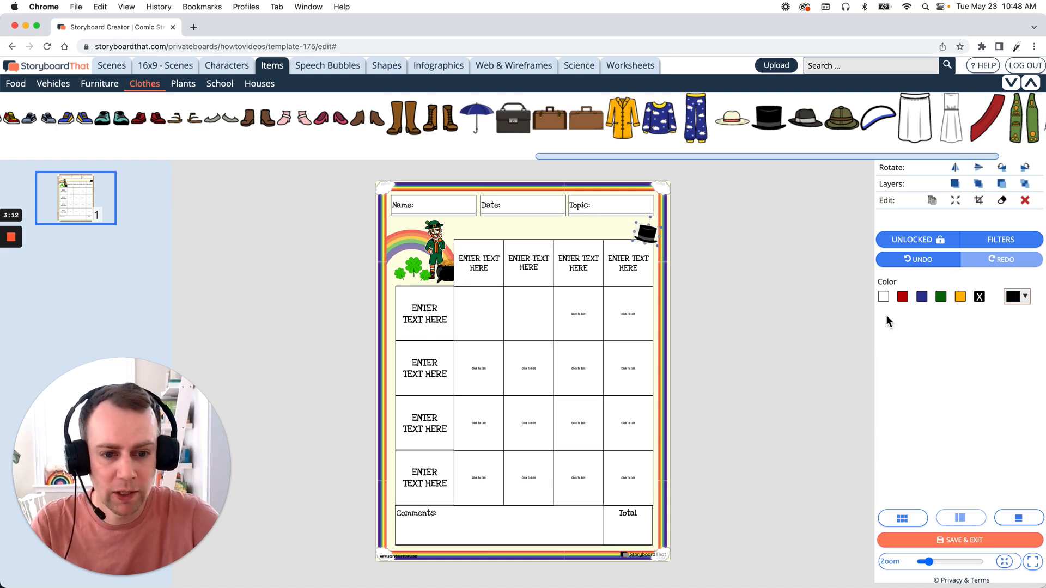
Step: Recolor the top hat green and deselect it
left_click(942, 297)
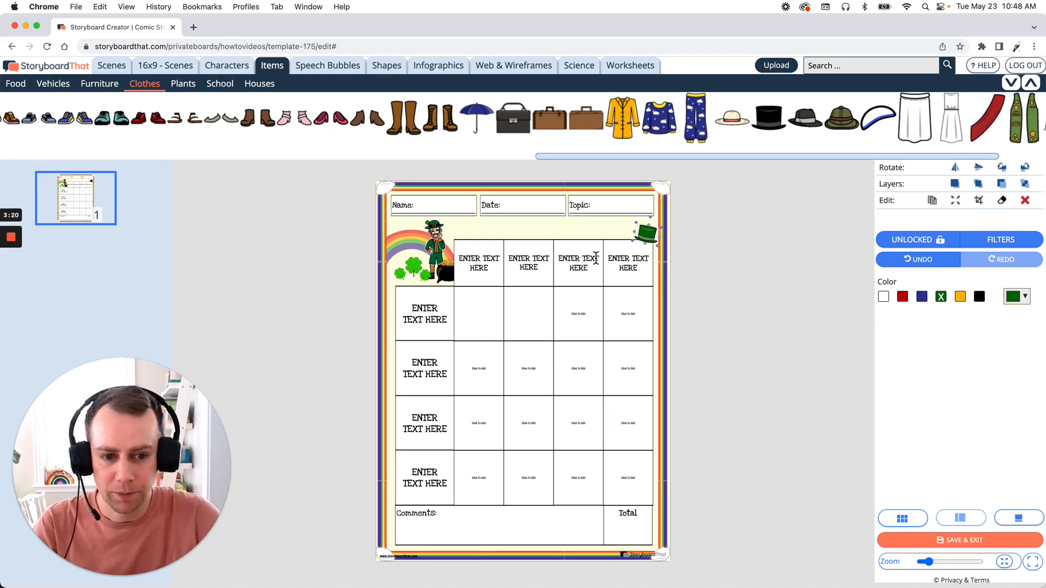
left_click(738, 270)
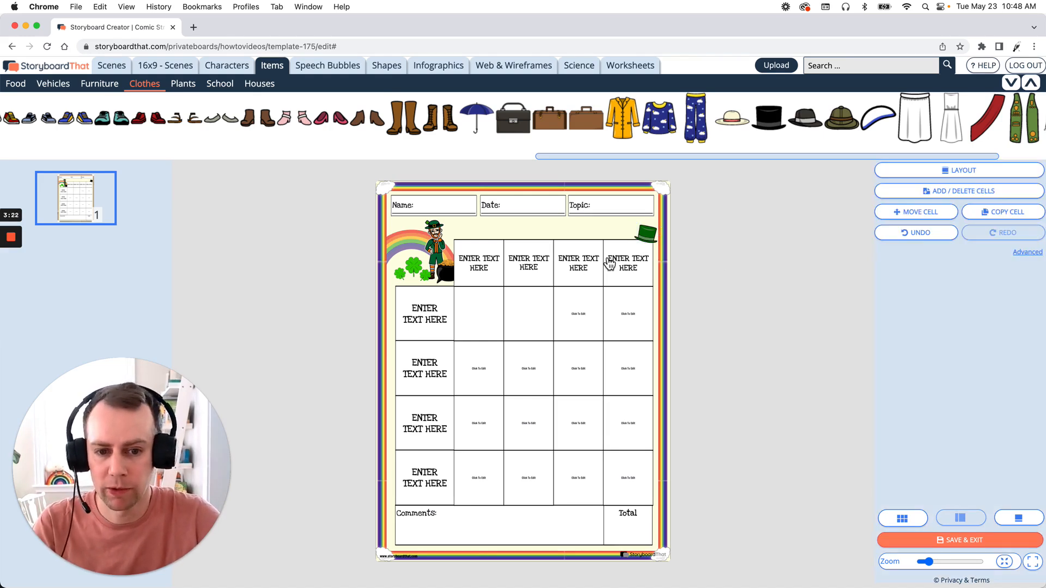
Step: Try light blue and blue overlay colors on the worksheet's background, settling on gray
left_click(569, 233)
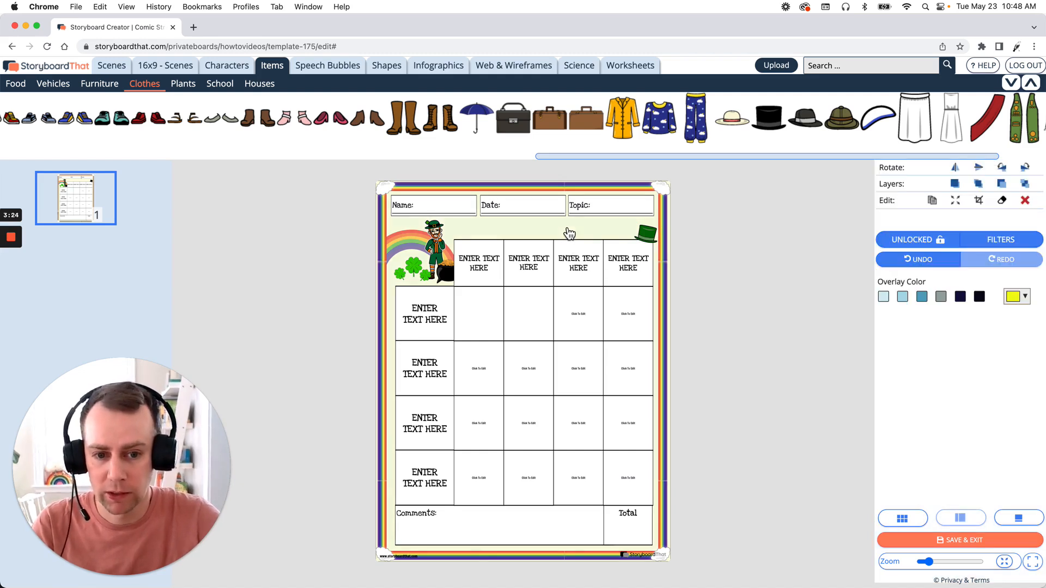
left_click(902, 296)
left_click(922, 296)
left_click(941, 297)
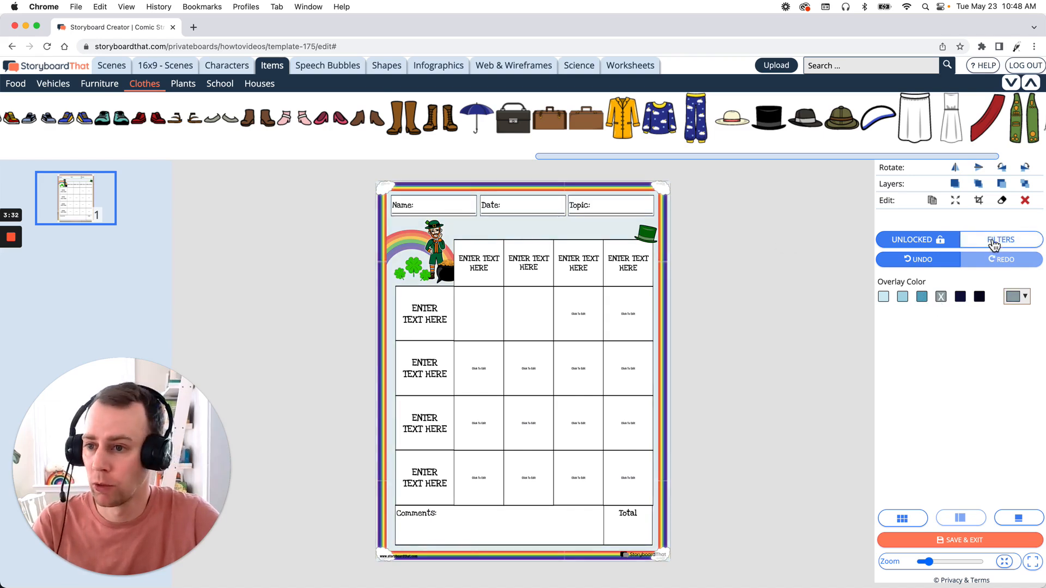
Step: Add the blended rainbow gradient from the Patterns scenes onto the worksheet
left_click(108, 72)
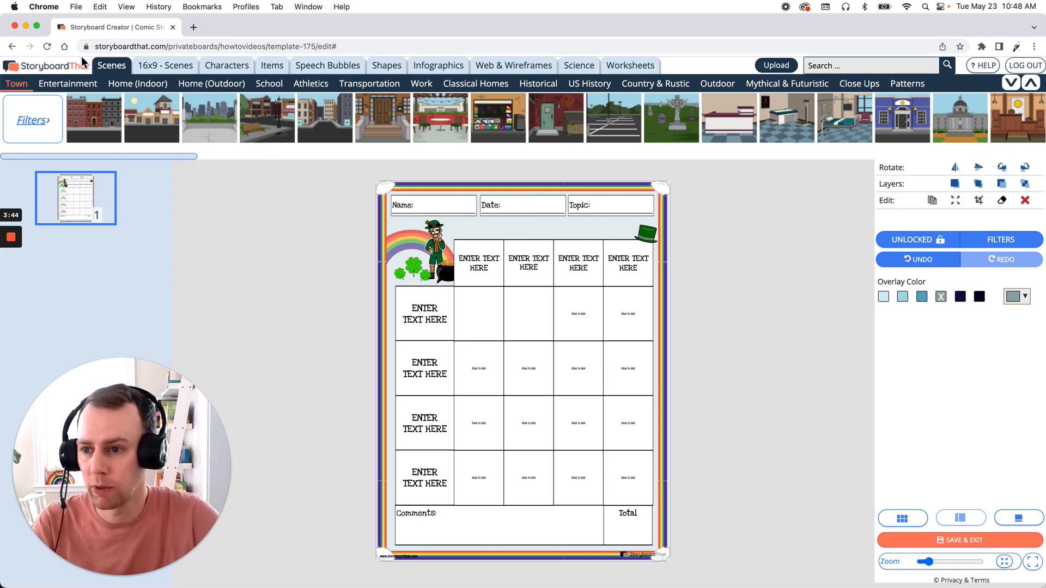
left_click(907, 83)
left_click_drag(187, 158, 939, 164)
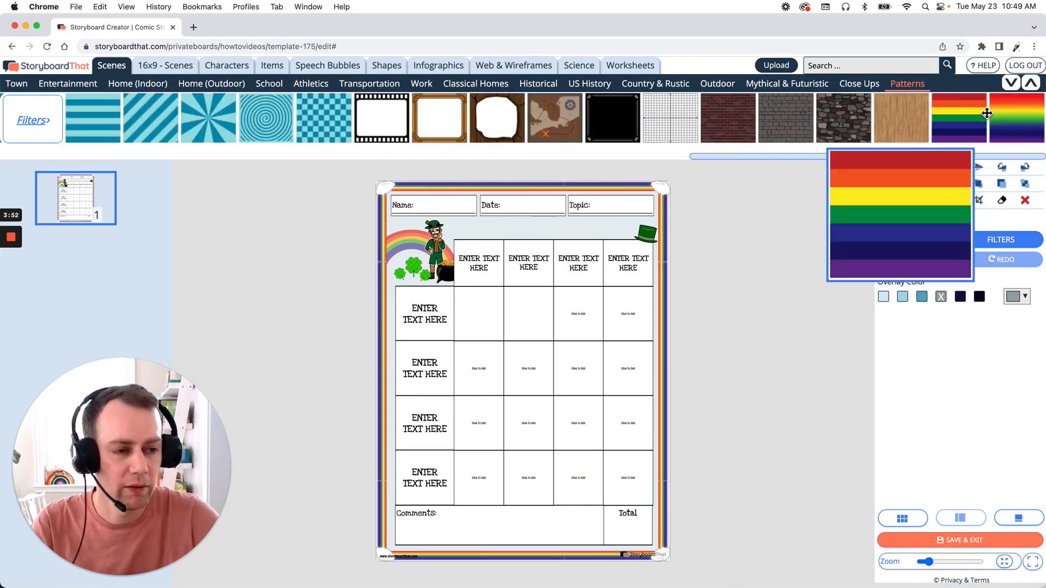
mouse_move(991, 113)
left_click_drag(1030, 115, 491, 312)
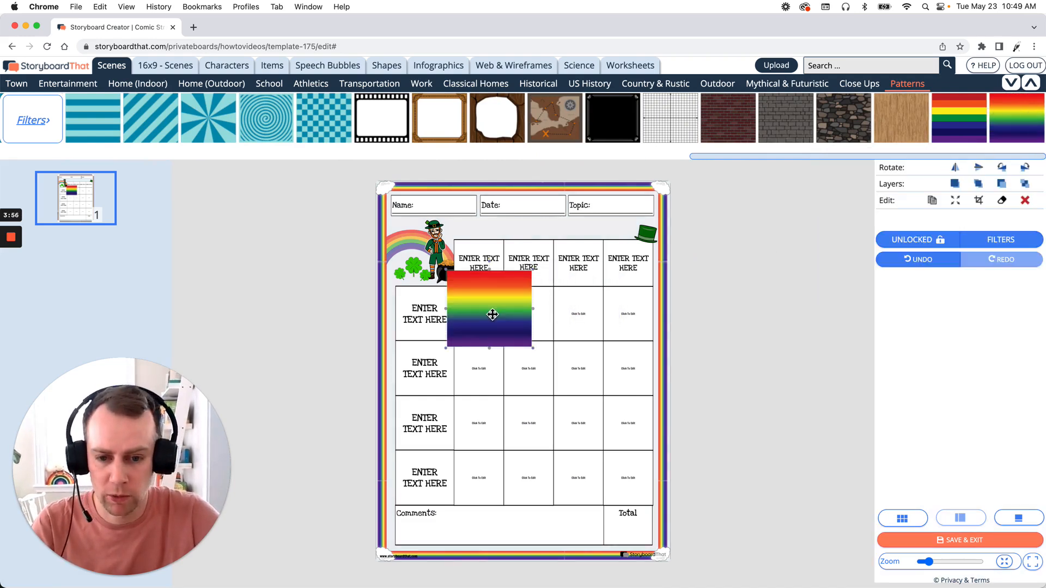
Step: Stretch the rainbow gradient over the whole page with Crop-to-Fill and send it behind the worksheet's other elements
left_click(958, 201)
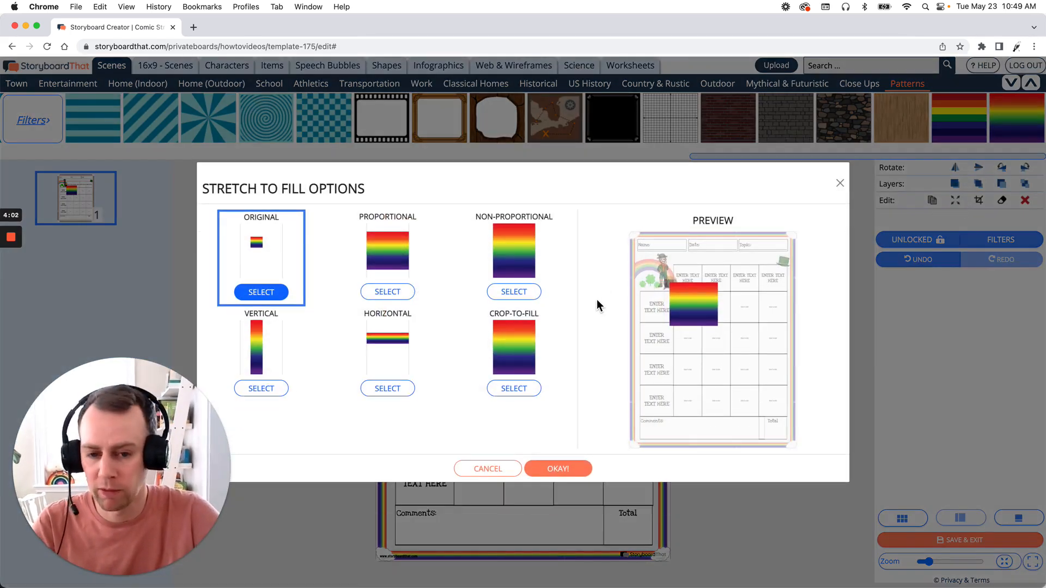
left_click(524, 388)
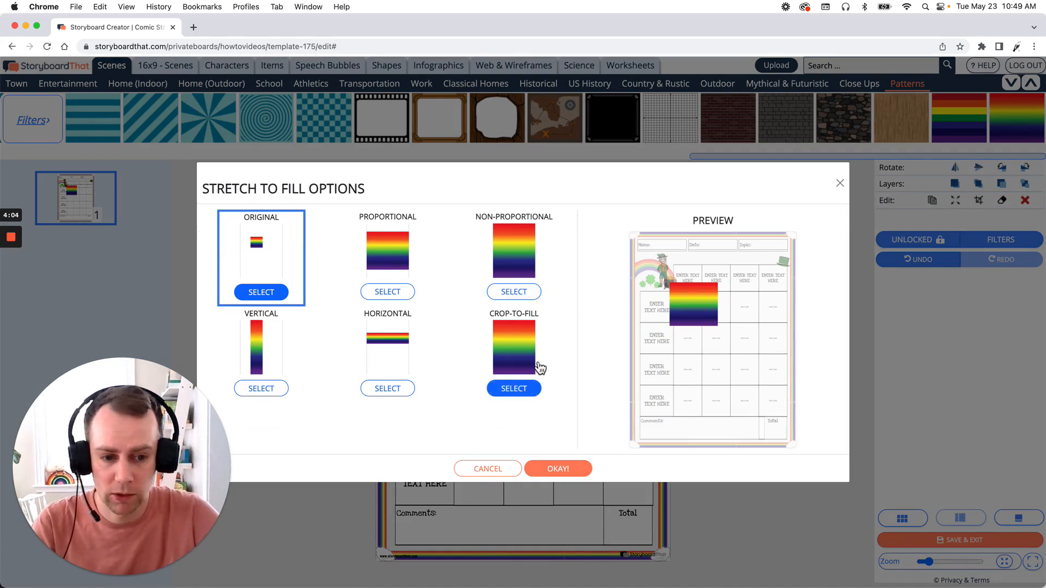
left_click(569, 468)
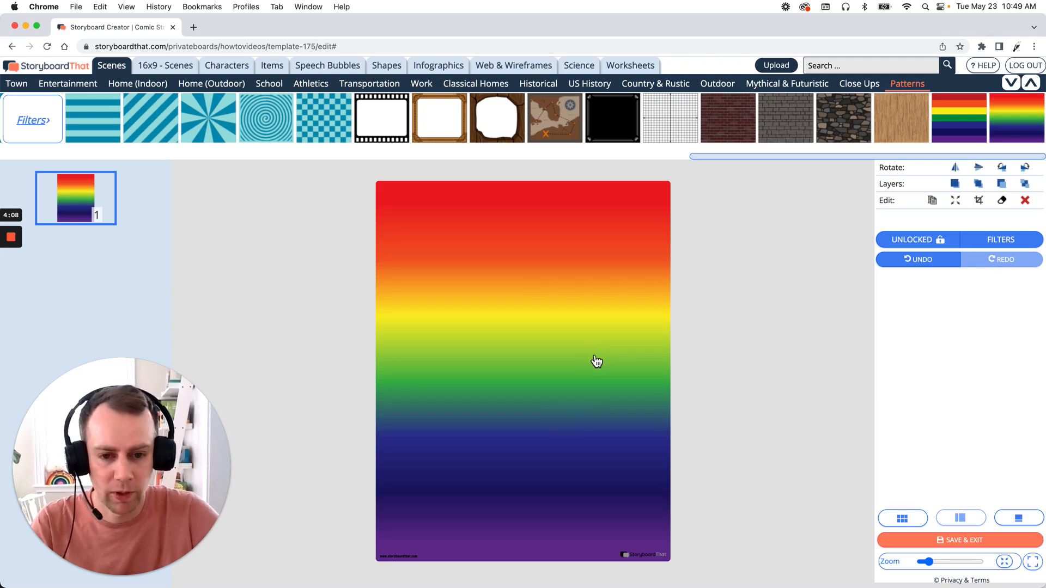
left_click(1030, 185)
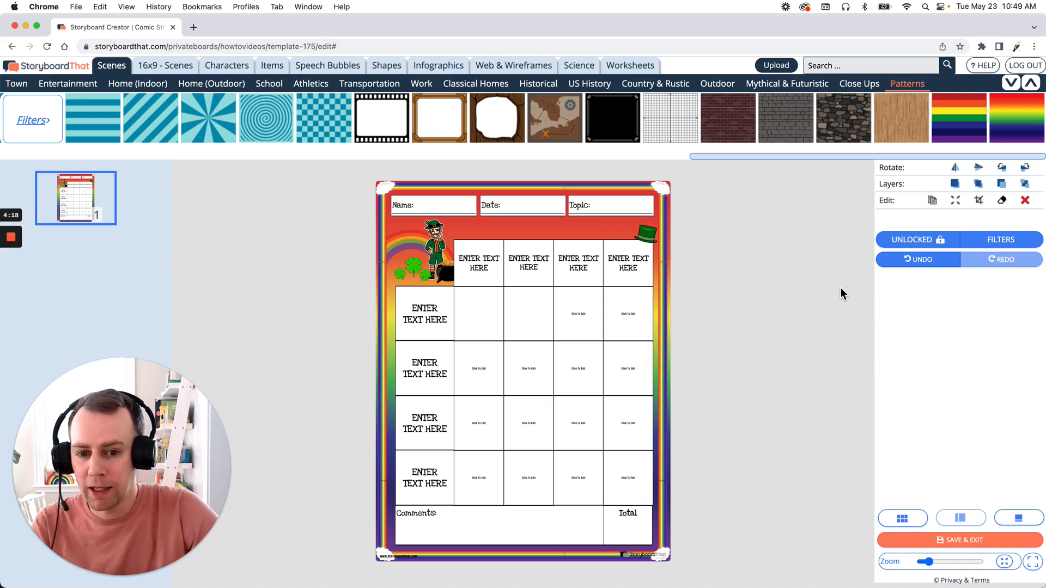
Step: Replace the placeholder text in the rubric's first column heading with "Gold"
left_click(477, 274)
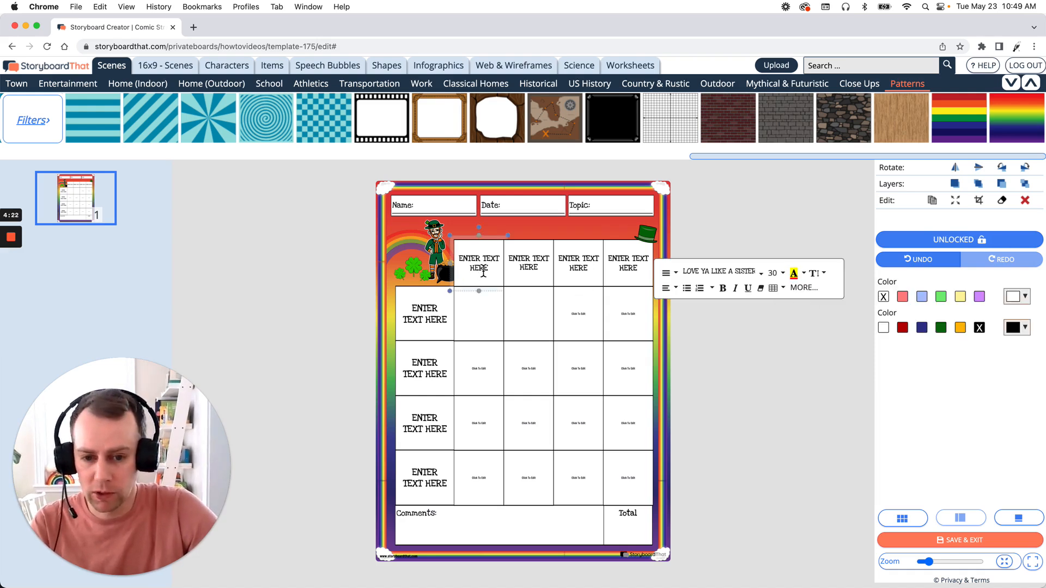
left_click_drag(491, 272, 457, 257)
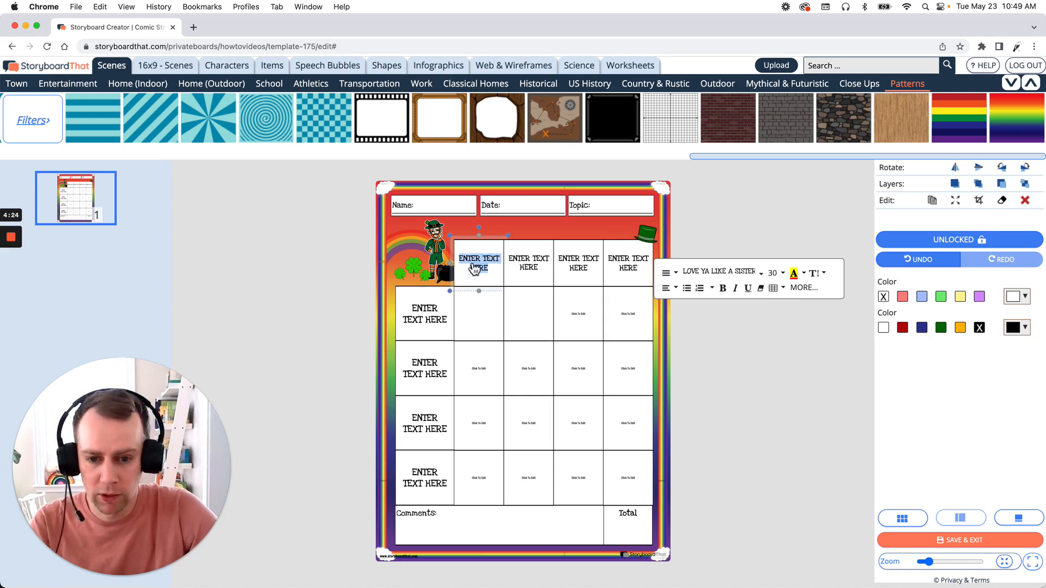
type("Gold")
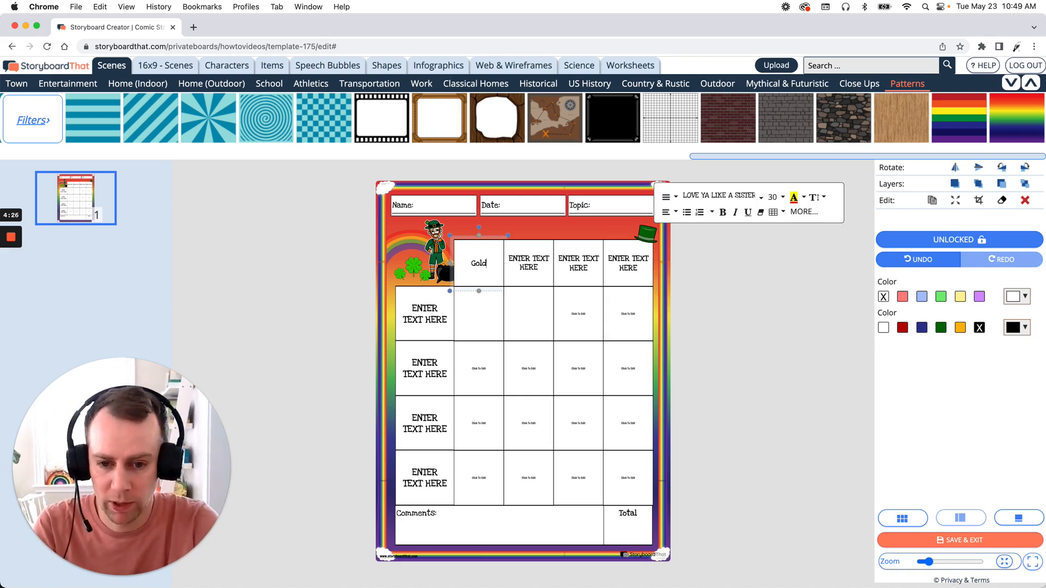
Step: Format the "Gold" heading in the Berkshire Swash font at size 60 and deselect it
double_click(480, 267)
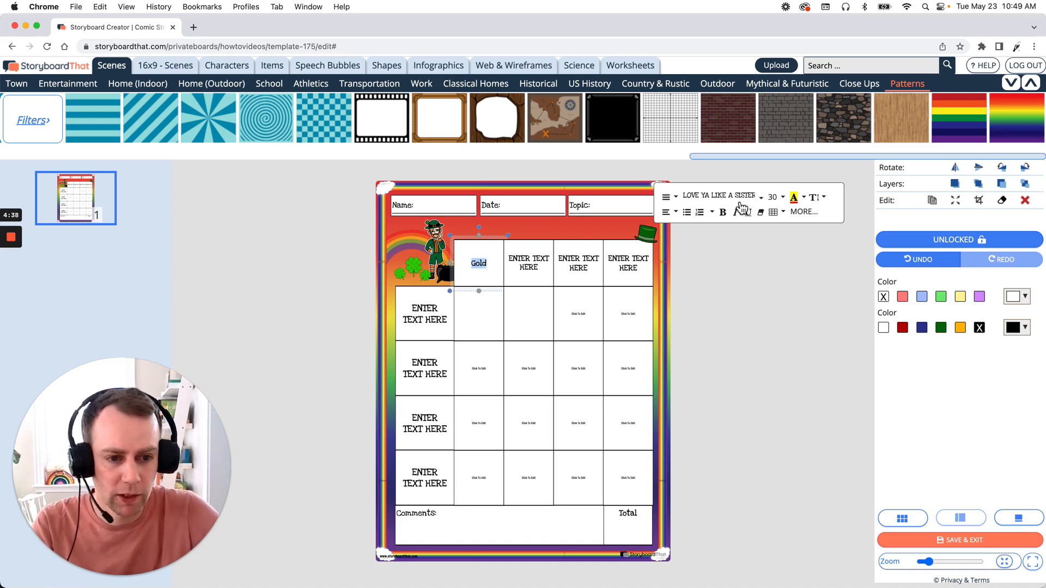
left_click(760, 198)
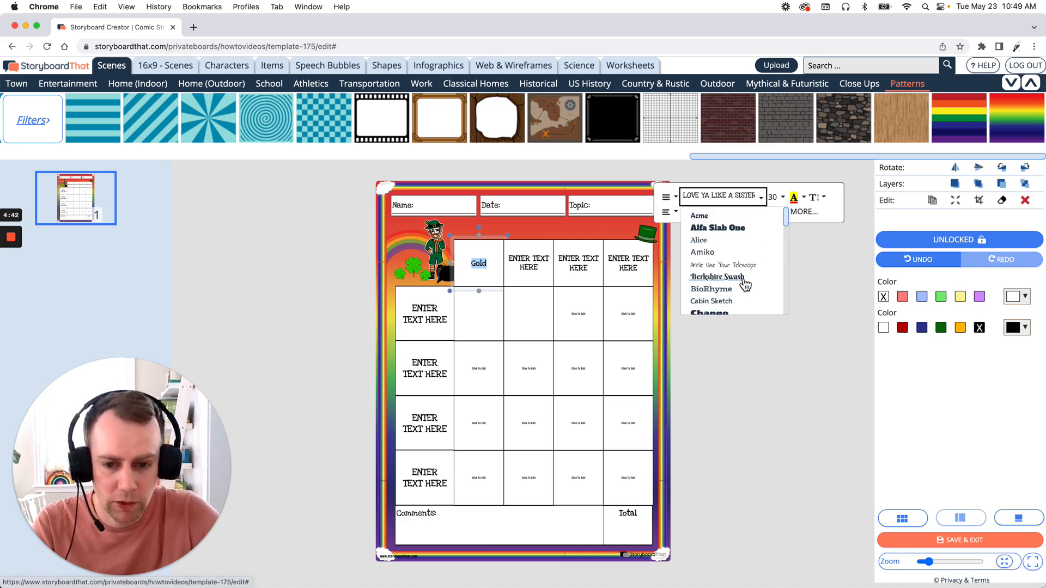
left_click(743, 279)
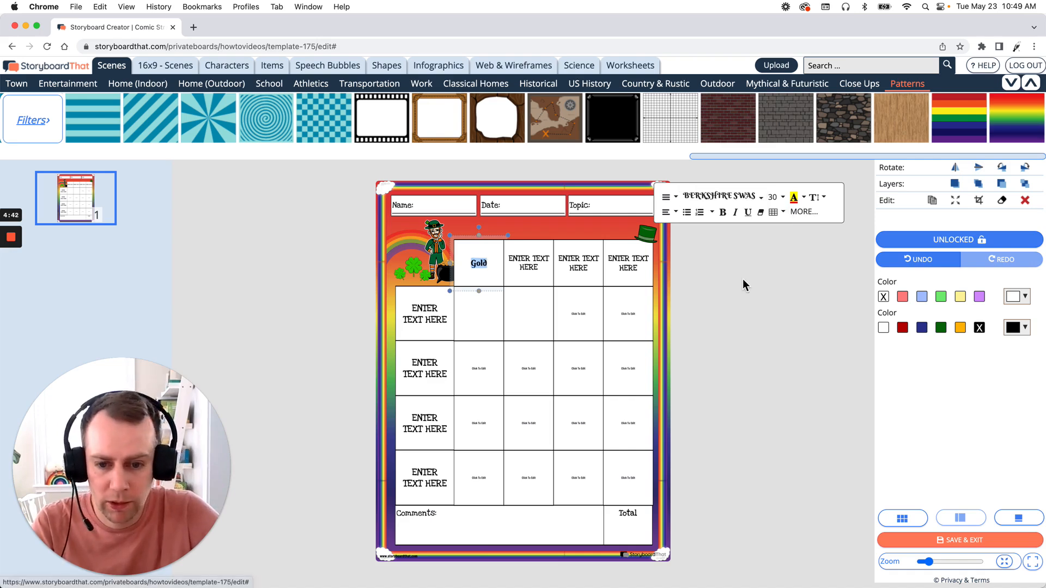
left_click(784, 198)
scroll(789, 257, "down", 5)
left_click(796, 266)
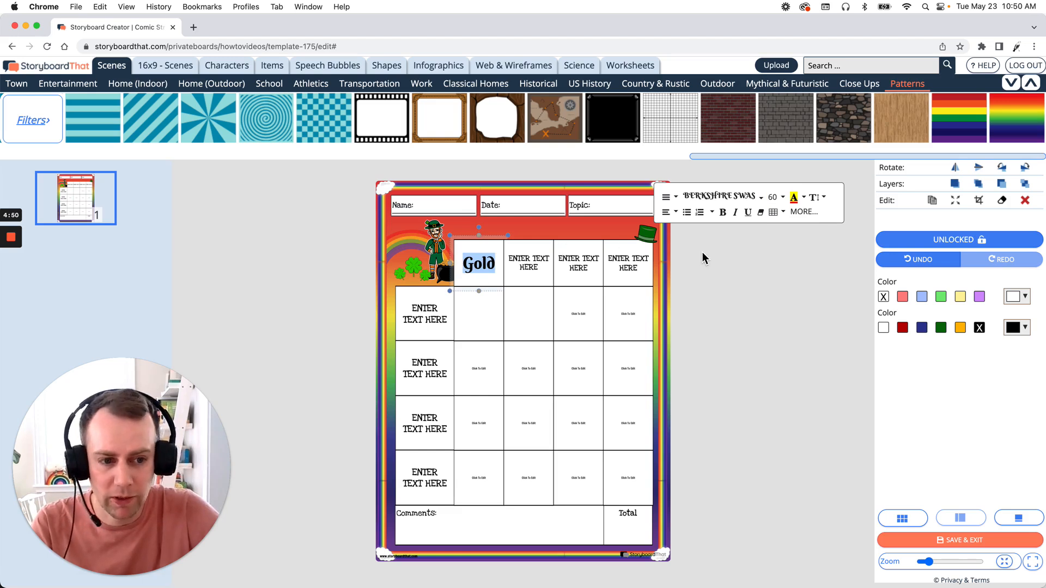
left_click(733, 295)
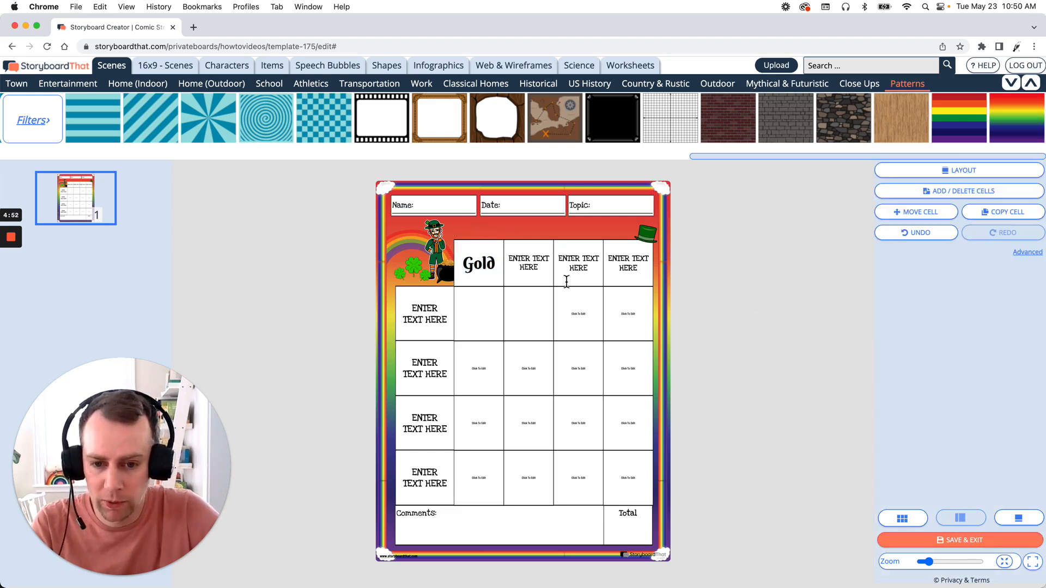
Step: Change the text color of the "Gold" heading to dark gold and deselect it
left_click(487, 272)
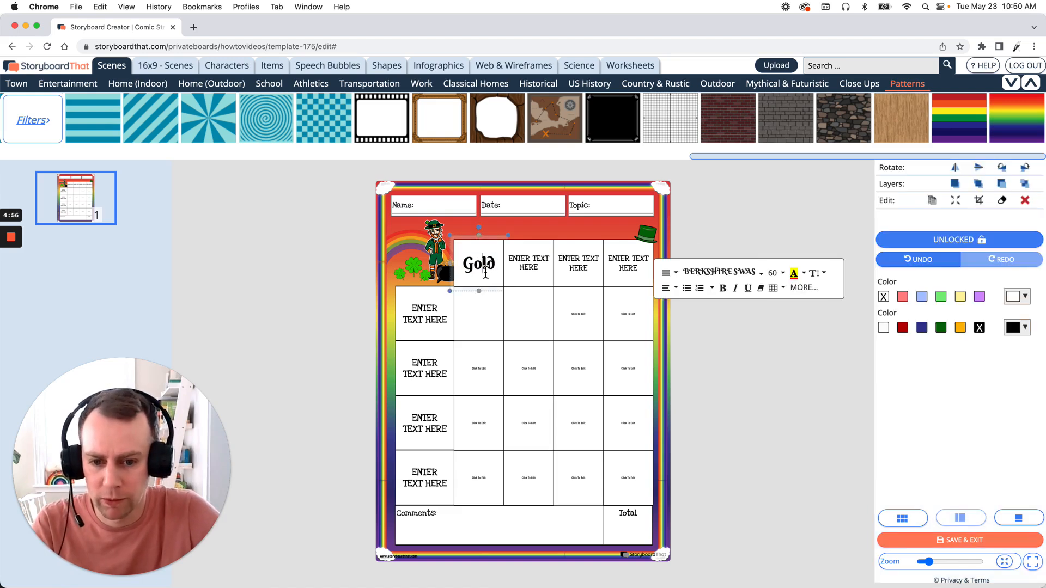
double_click(485, 273)
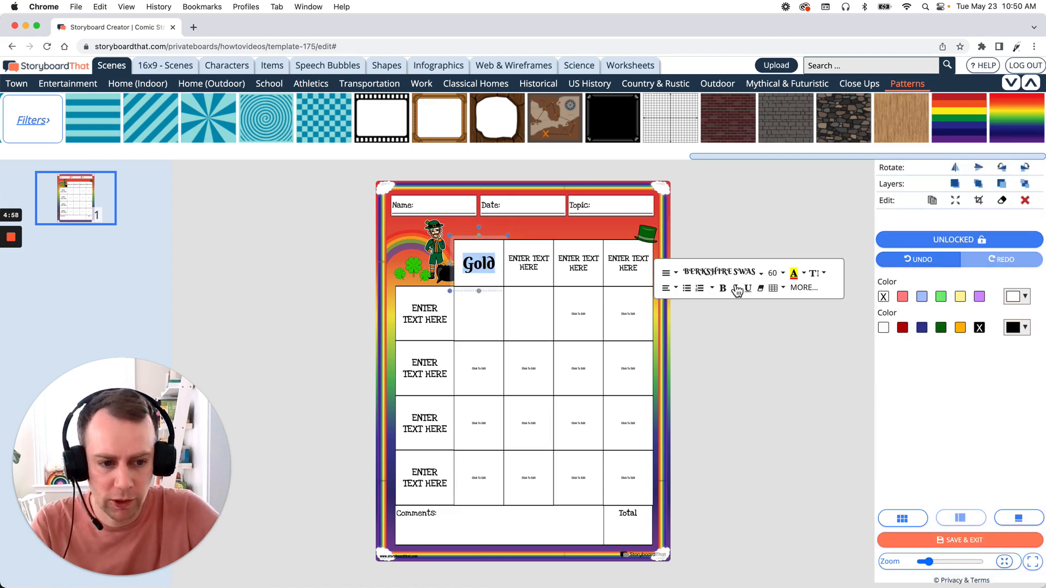
left_click(803, 273)
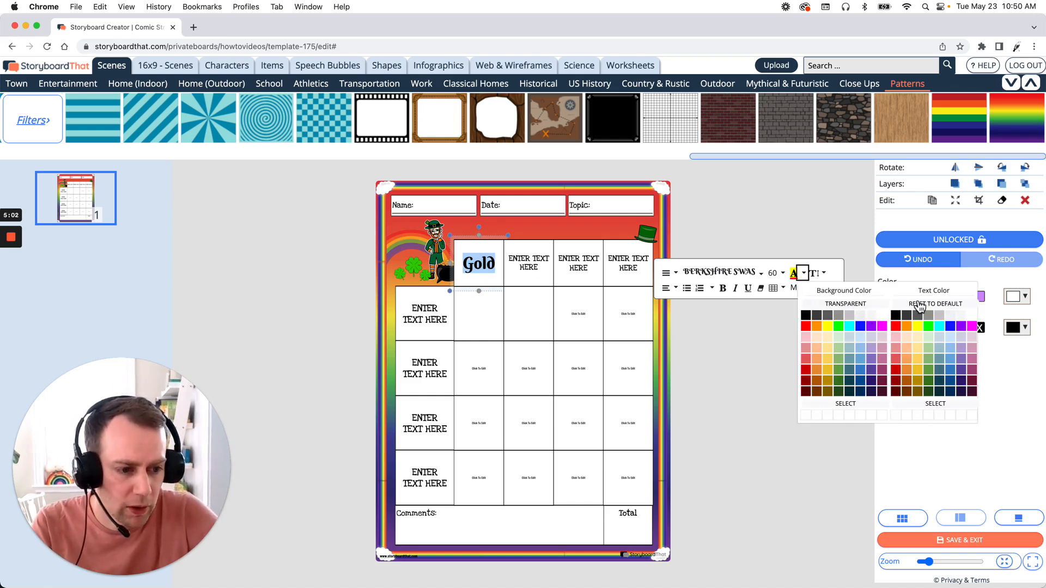
left_click(918, 382)
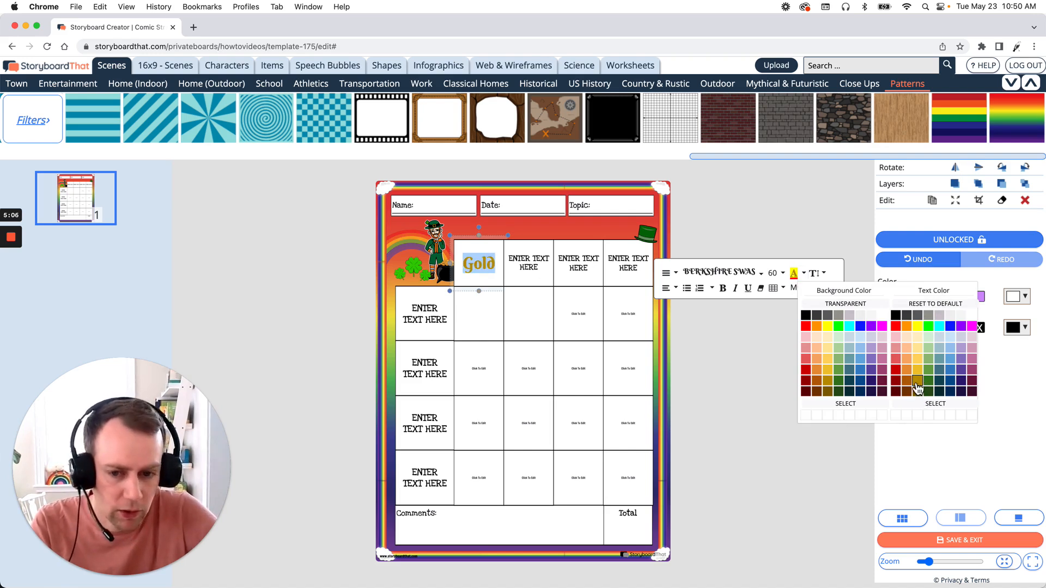
left_click(726, 357)
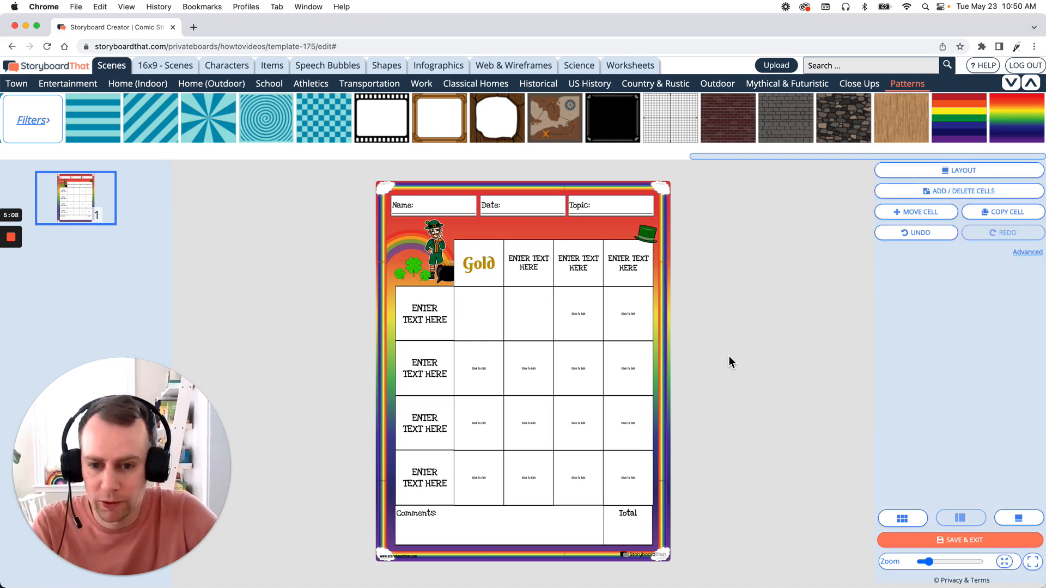